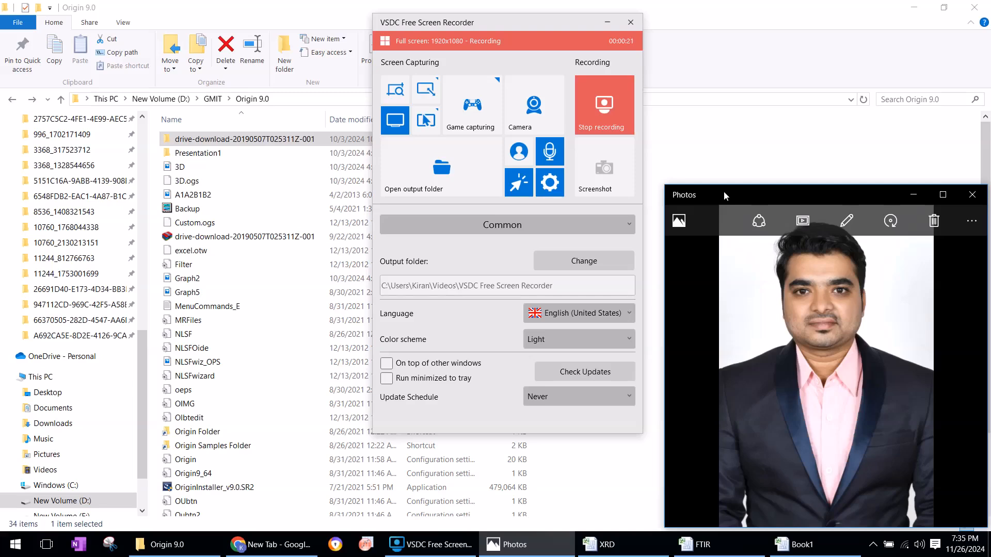
Open the Origin 9.0 folder inside GMIT and run the OriginInstaller_v9.0.SR2 application
click(170, 545)
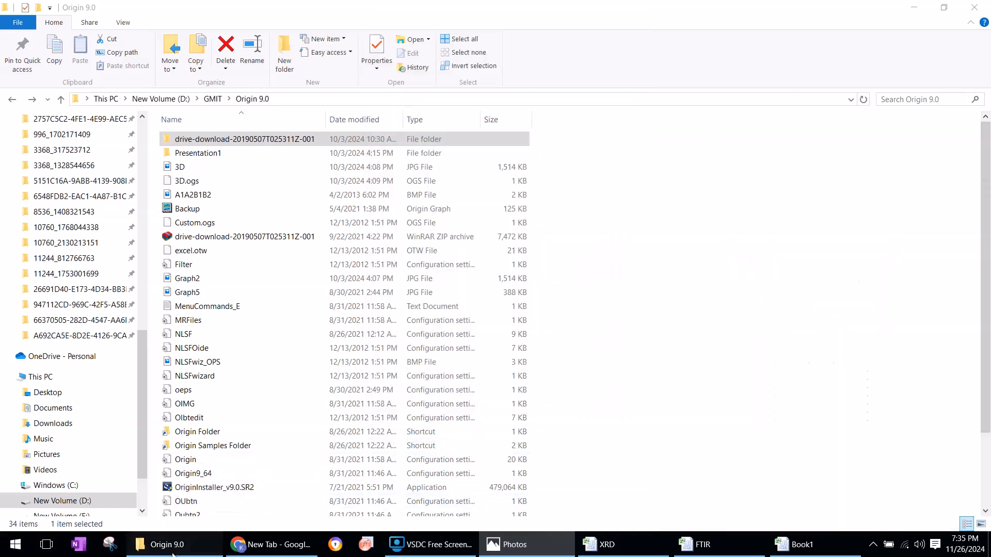
click(12, 99)
double_click(209, 502)
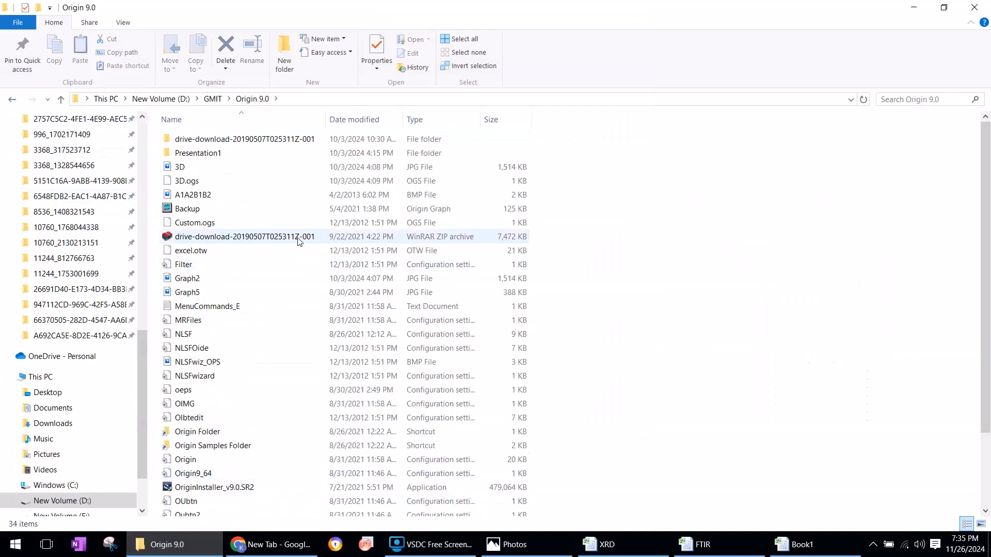
scroll(255, 331, down, 1)
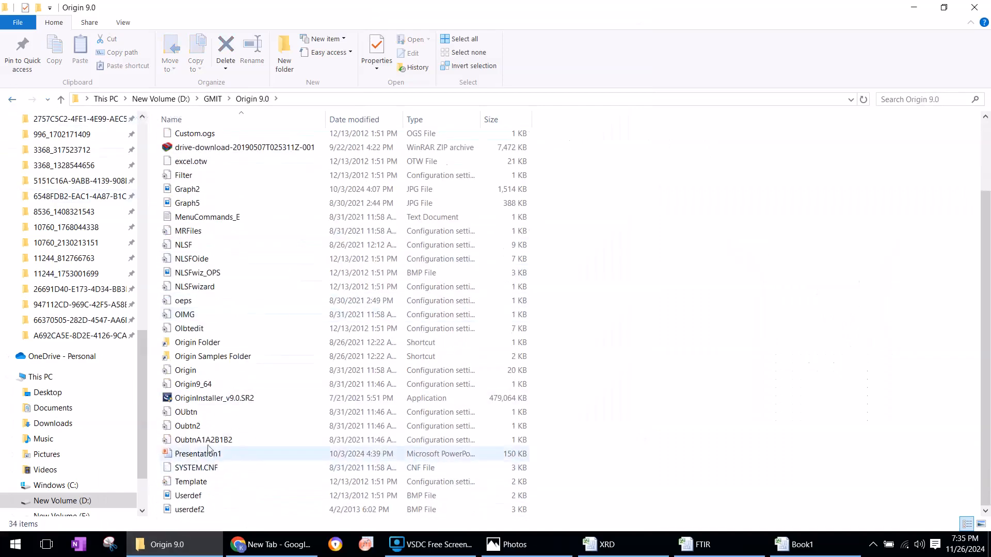
double_click(224, 401)
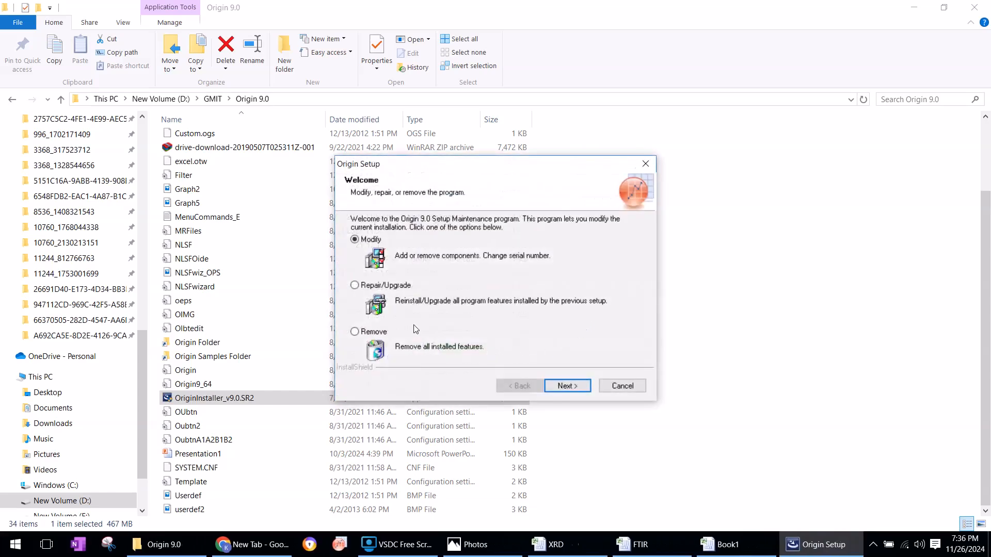
Cancel the Origin 9.0 setup and quit it without changing the installation
click(618, 387)
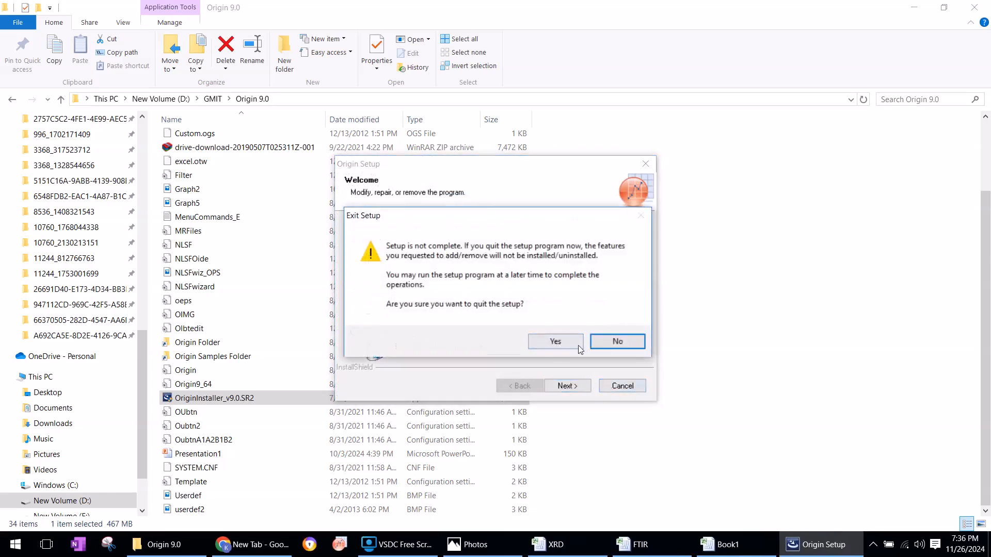
click(617, 343)
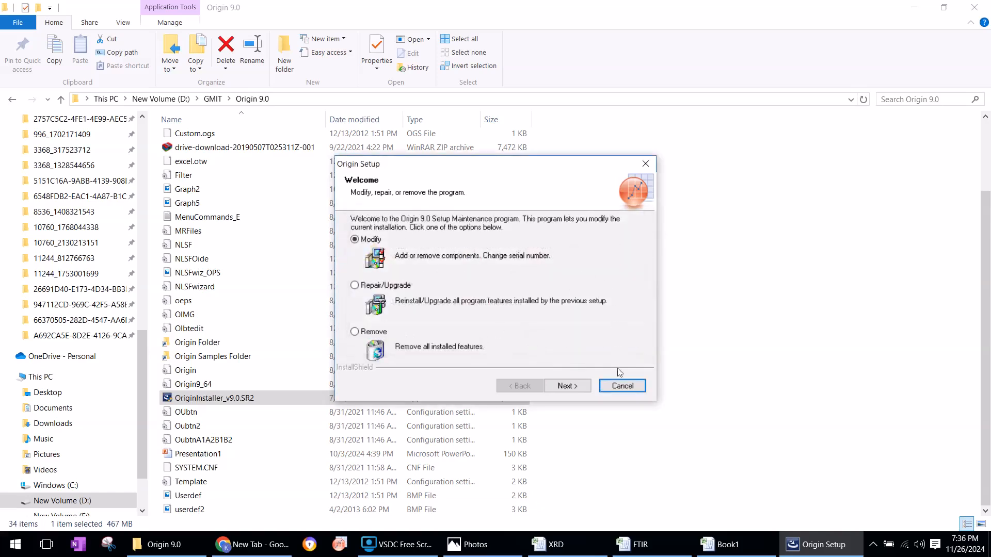
click(621, 385)
click(565, 340)
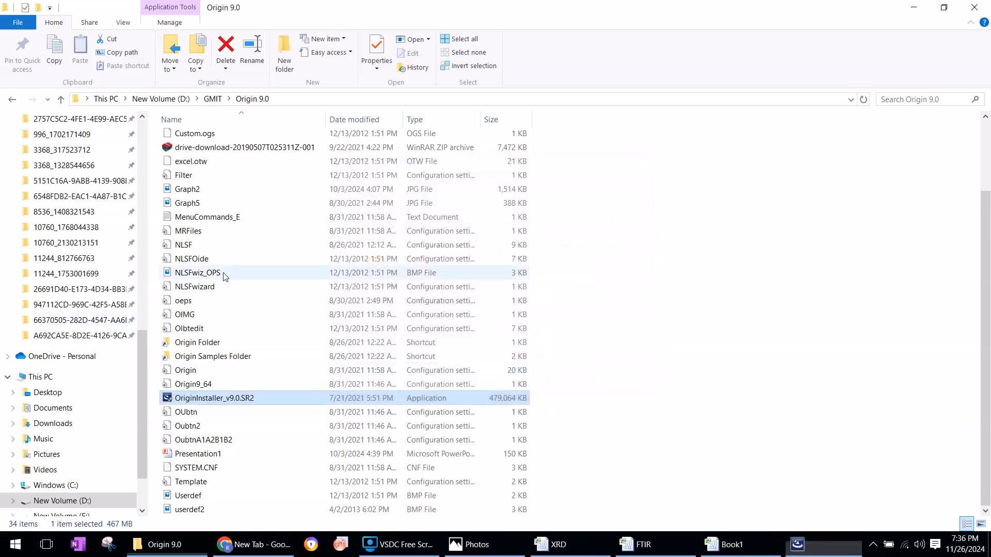
Open the install_info text file in the drive-download-20190507T025311Z-001 folder, read the installation instructions and close it
click(232, 140)
click(232, 141)
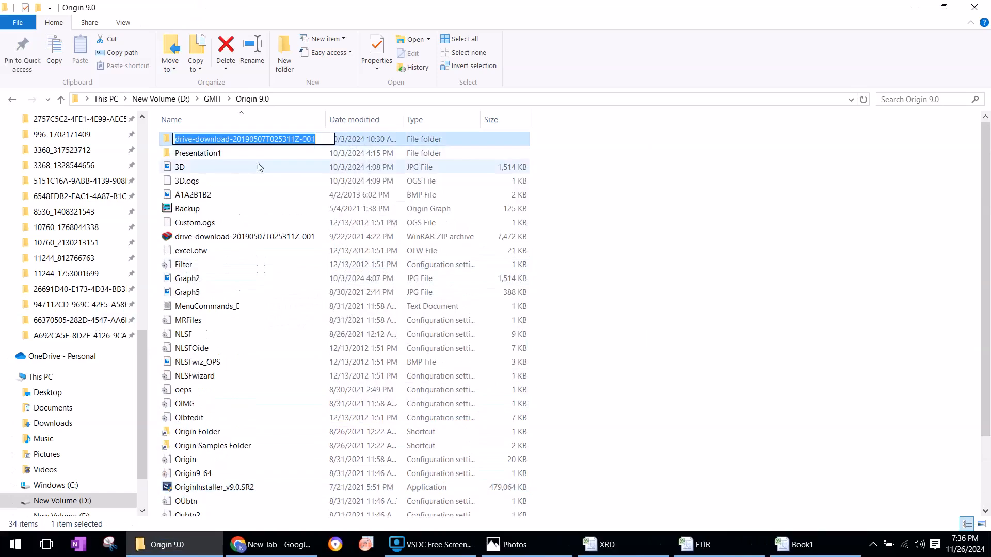
double_click(342, 141)
double_click(193, 139)
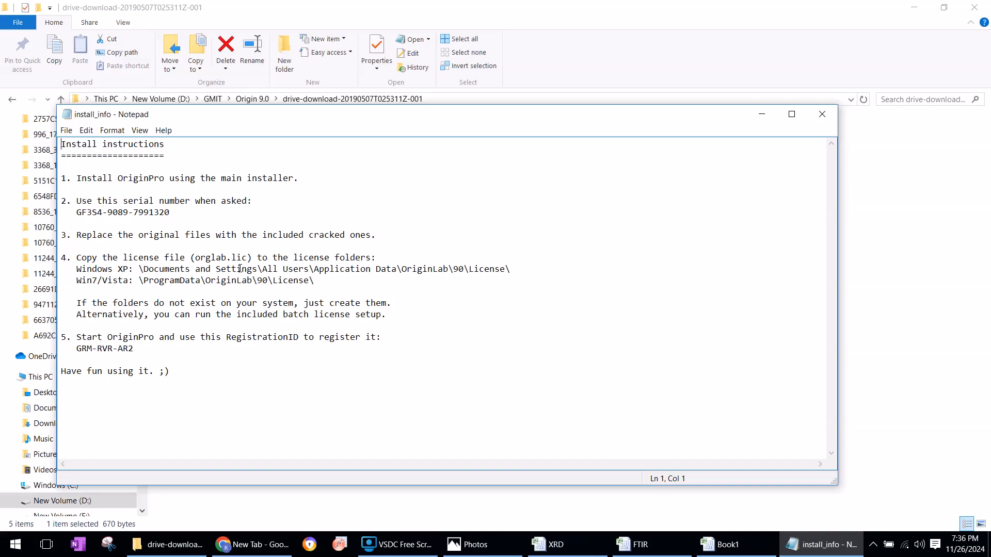
click(822, 114)
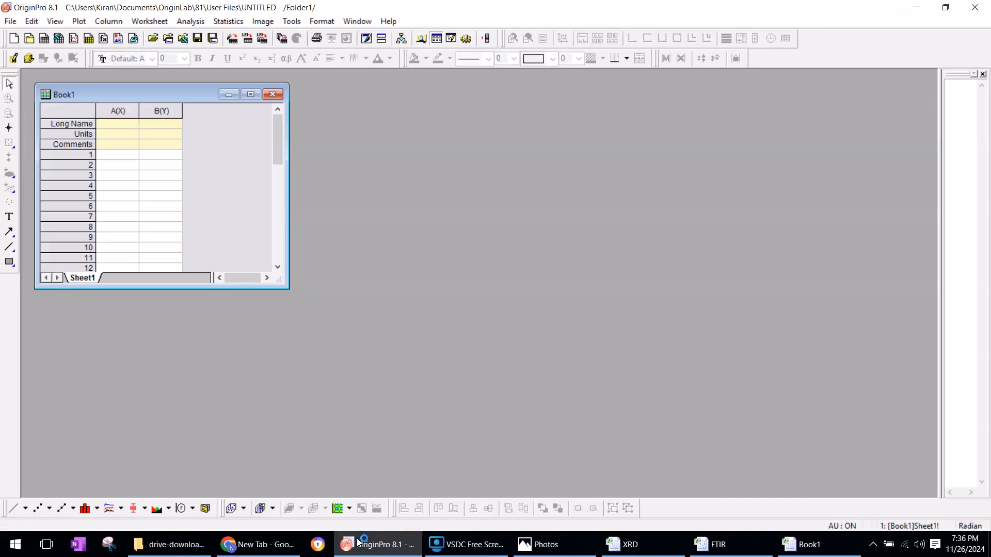
Maximize the empty Book1 worksheet window in OriginPro
click(255, 97)
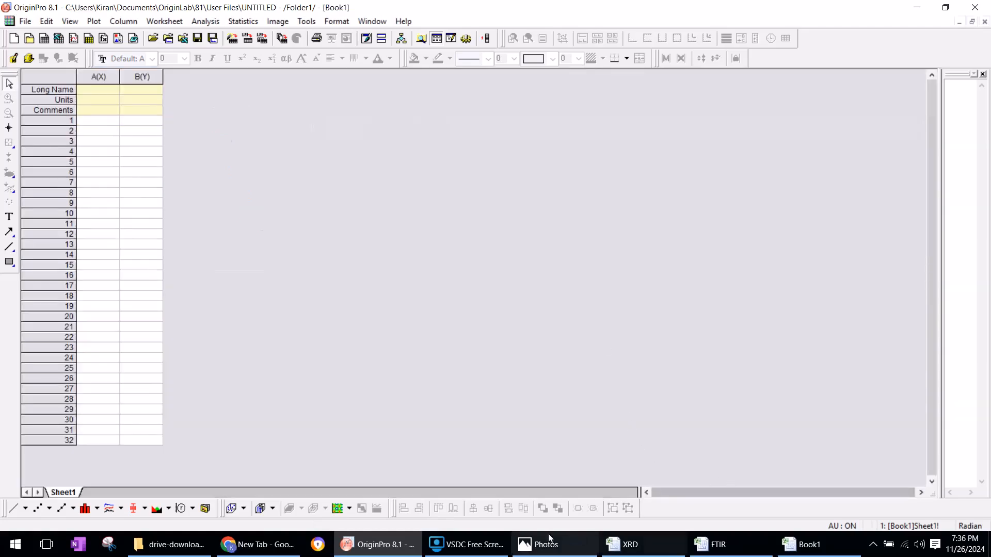
click(536, 549)
click(538, 548)
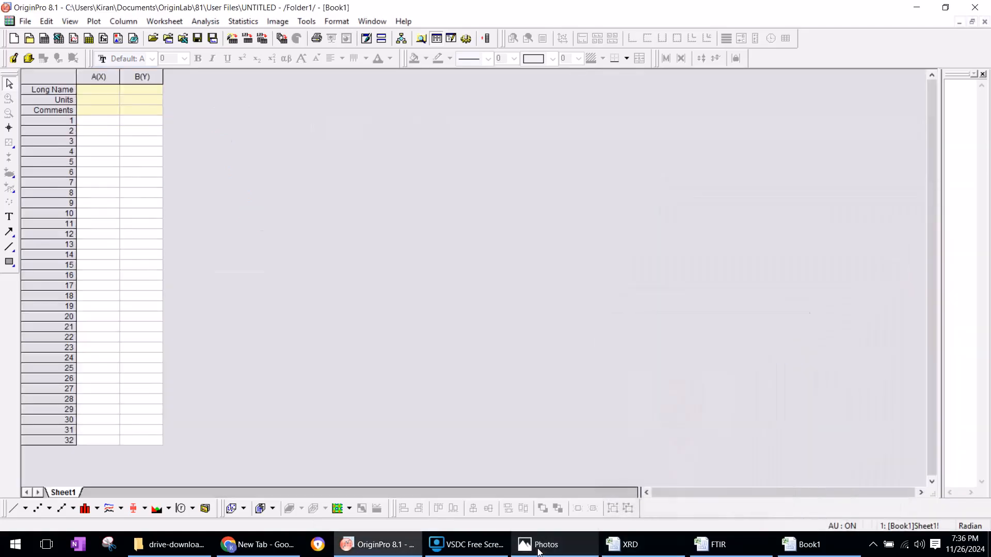
Switch to File Explorer, browse the GMIT folder on drive D and open the colleague's data folder inside it
click(191, 544)
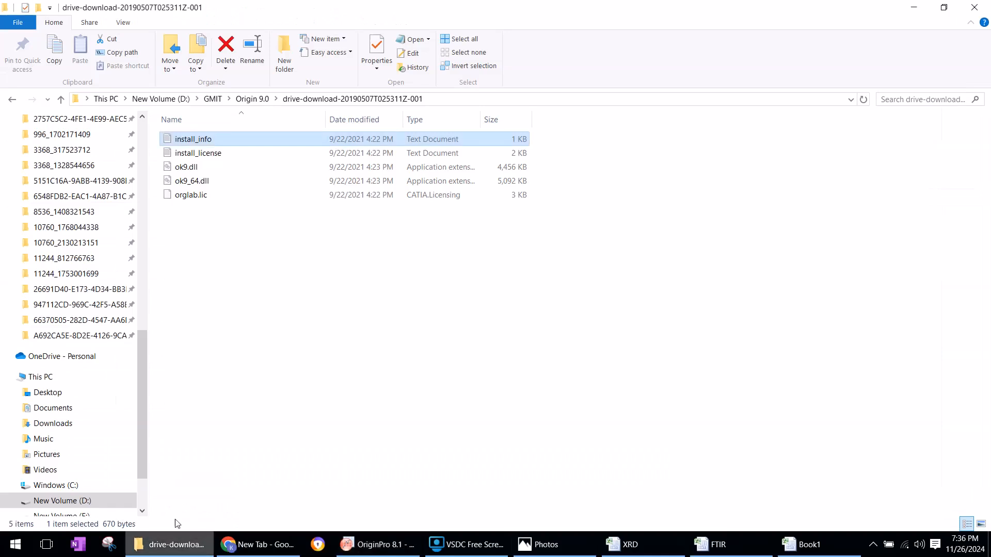
scroll(144, 386, down, 2)
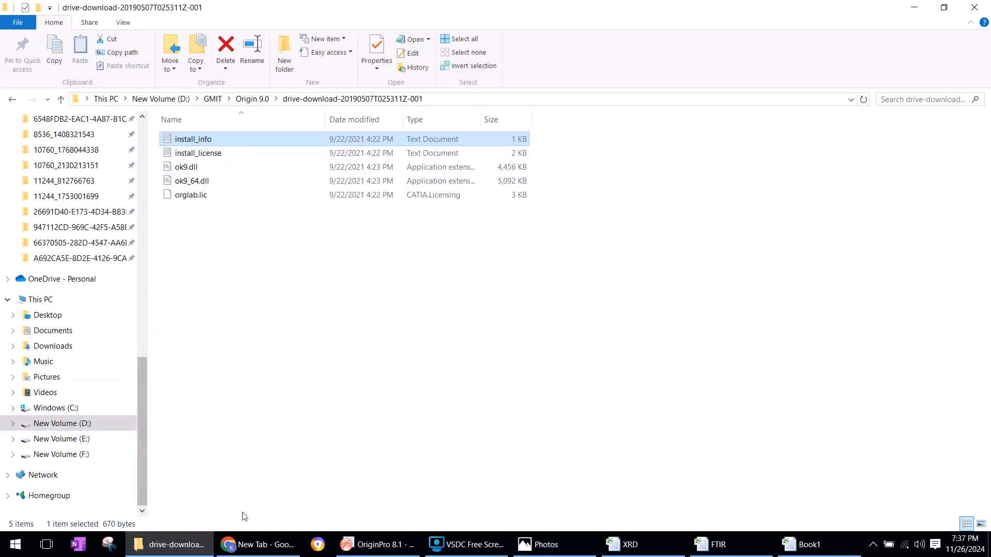
click(79, 424)
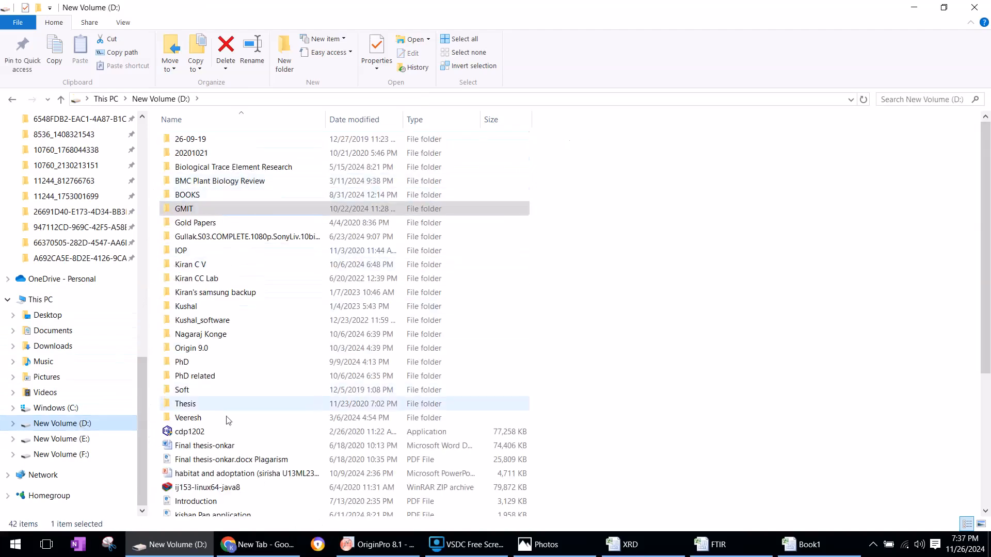
double_click(197, 212)
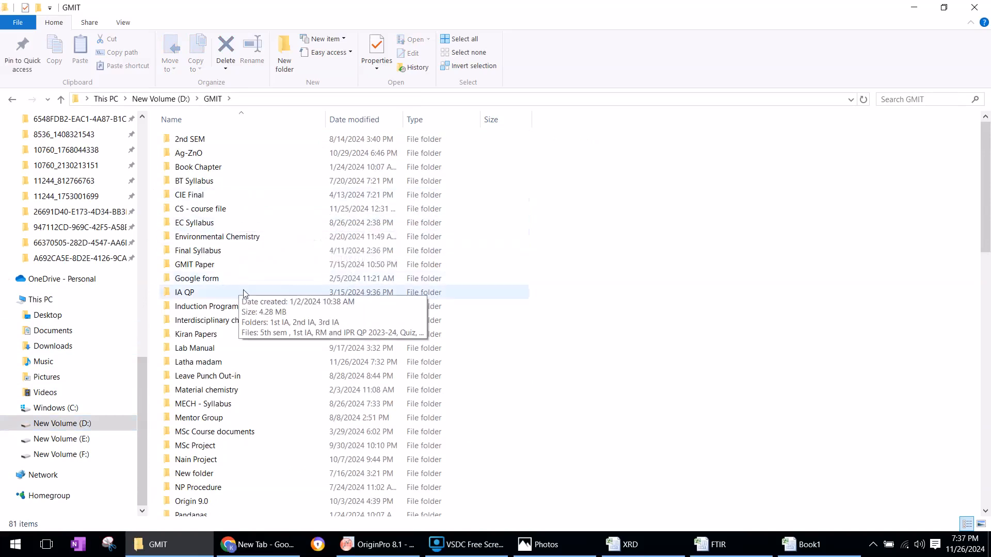
scroll(255, 404, down, 3)
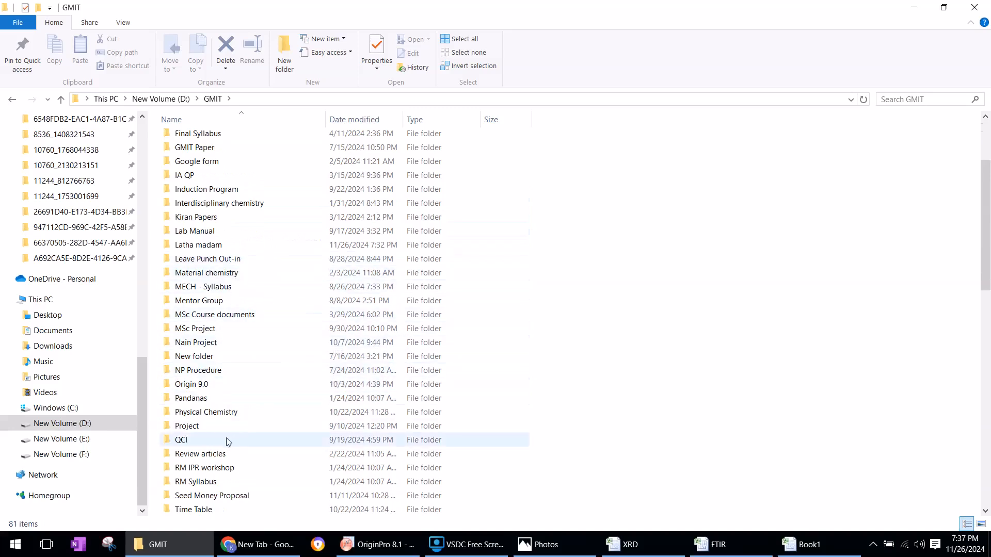
scroll(255, 429, down, 4)
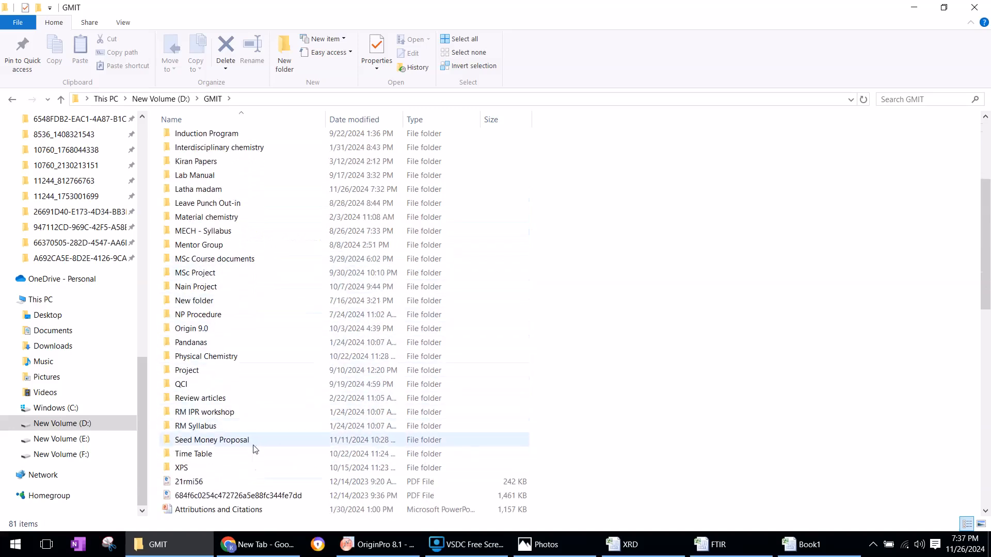
scroll(222, 441, up, 1)
scroll(225, 416, up, 1)
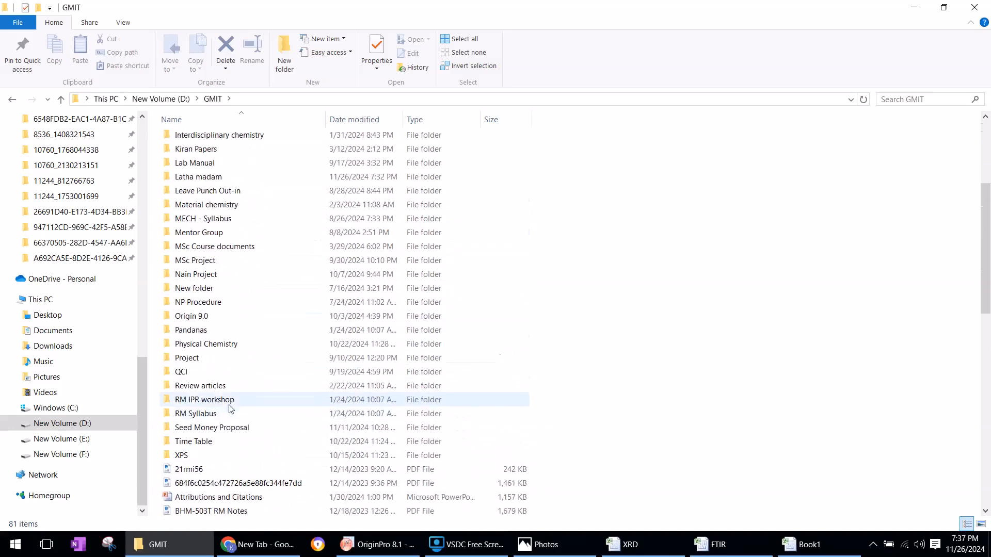
double_click(227, 177)
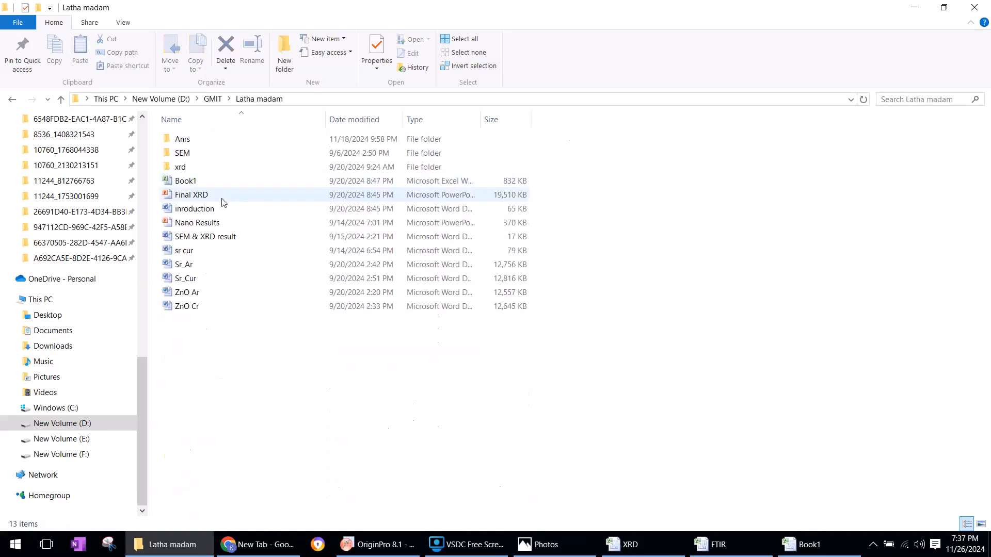
Look through the SEM, xrd and XRD 26-8-24 folders for the measurement files and return to the parent folder
double_click(192, 157)
click(18, 101)
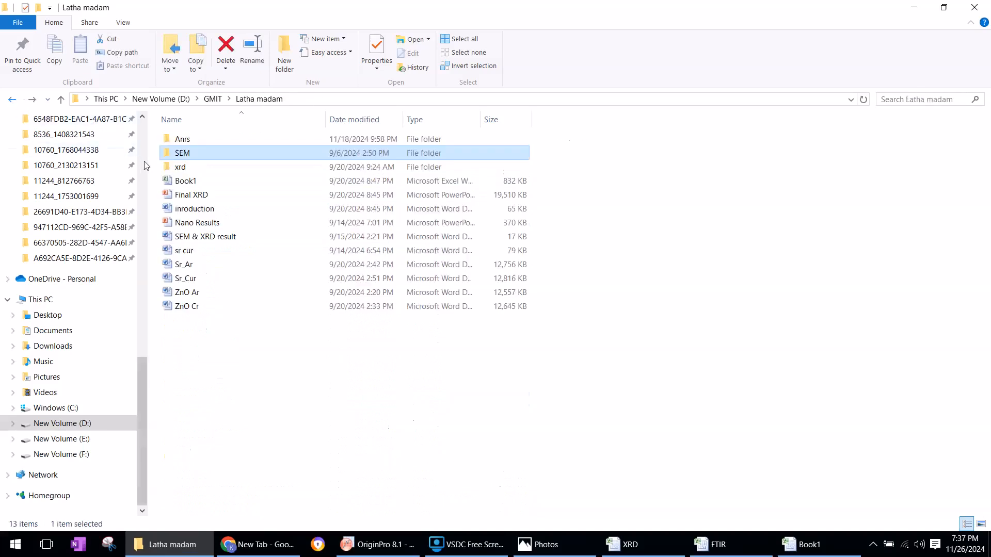
double_click(197, 166)
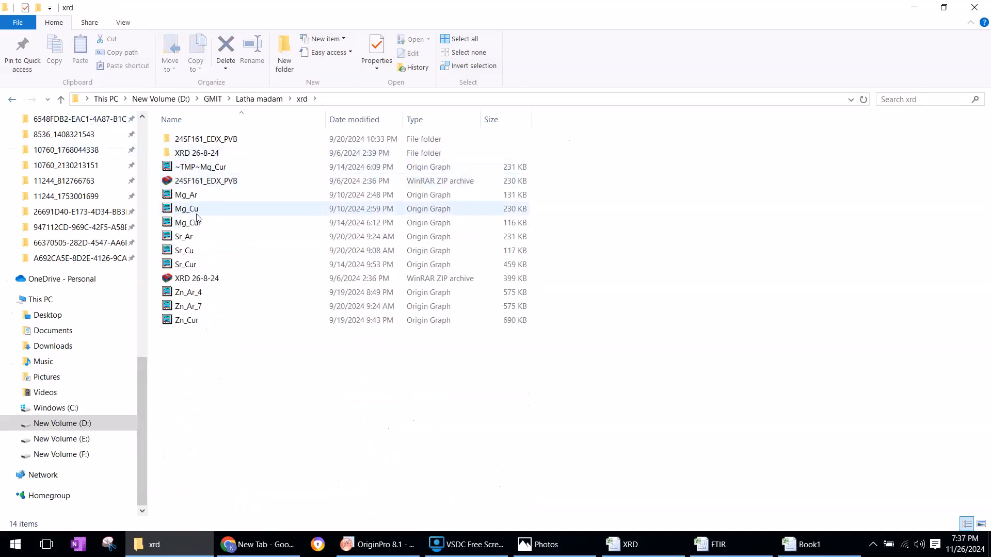
double_click(196, 152)
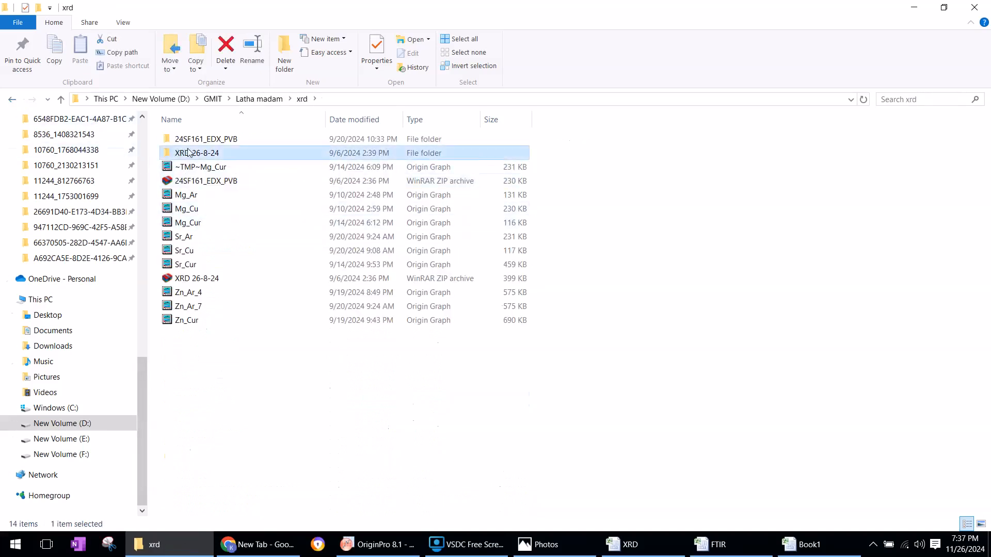
click(11, 103)
click(10, 103)
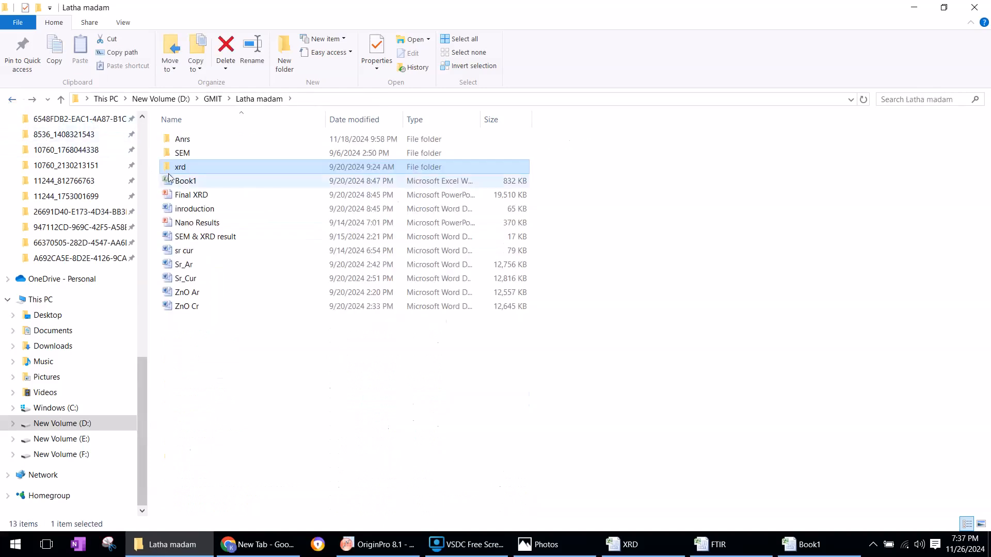
Switch to the Book1 workbook in Excel and try to copy columns B and C of Sheet2 as separate selections
key(alt+Tab)
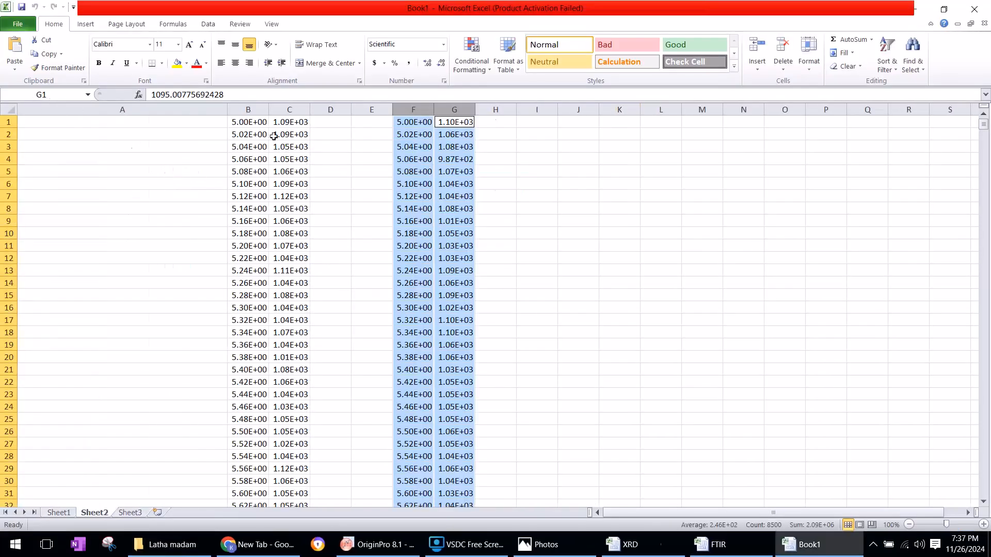
click(260, 109)
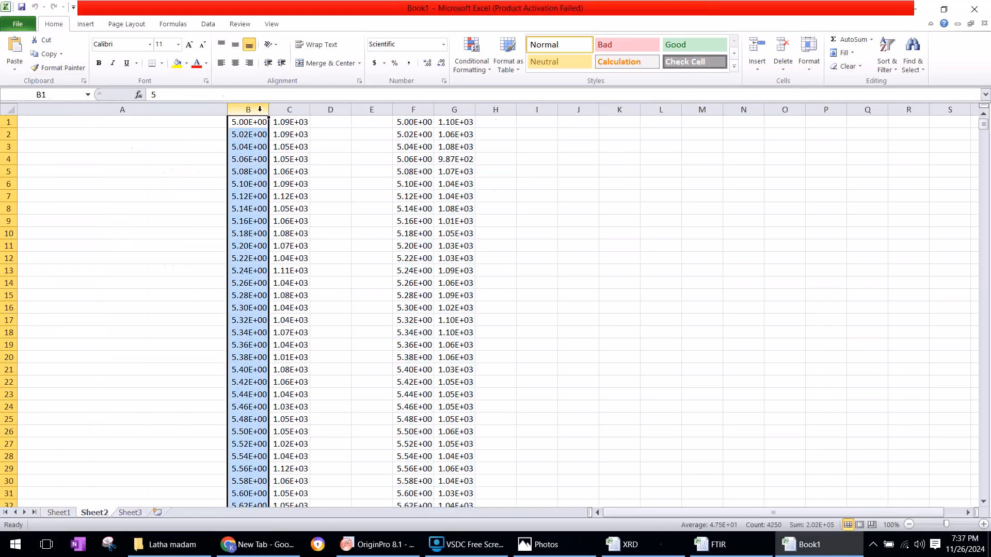
ctrl+click(290, 113)
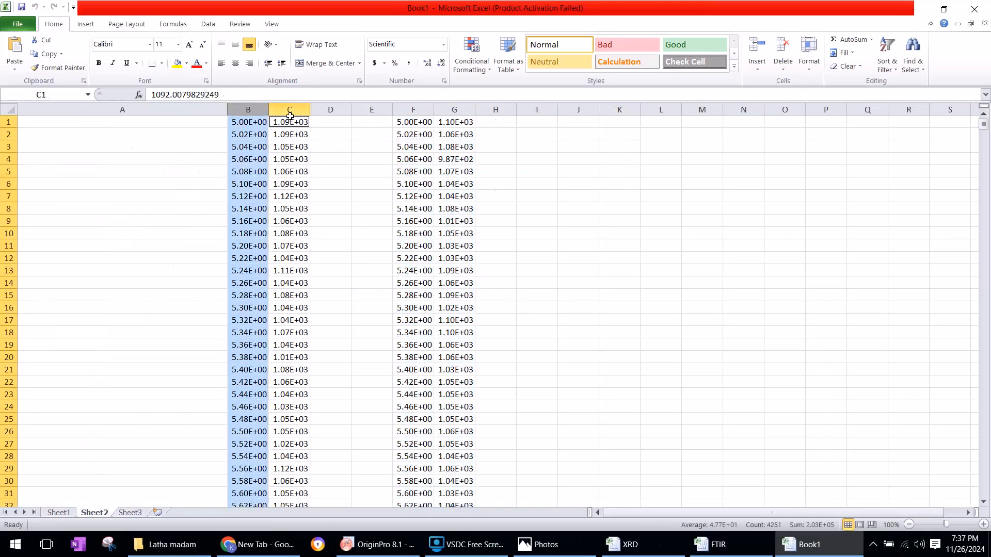
right_click(278, 128)
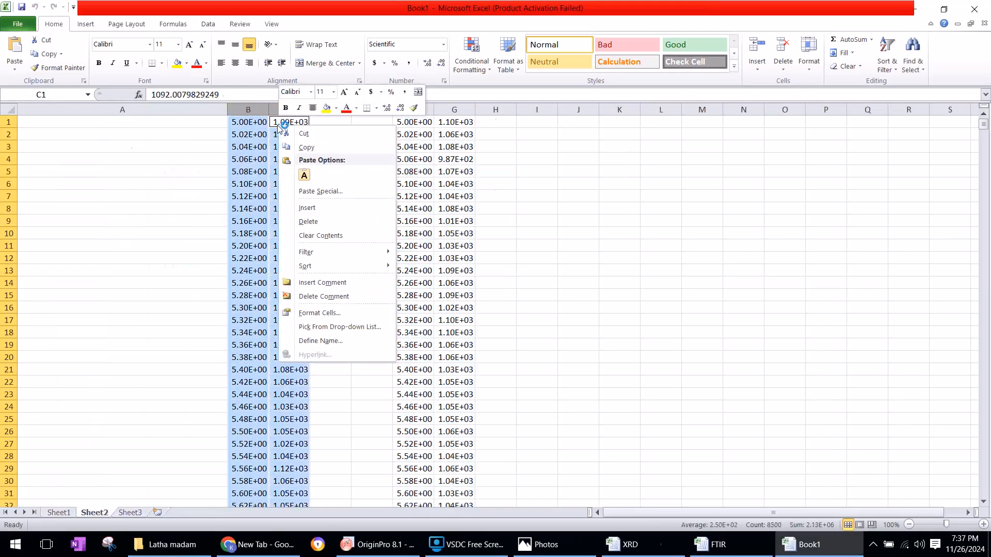
click(306, 148)
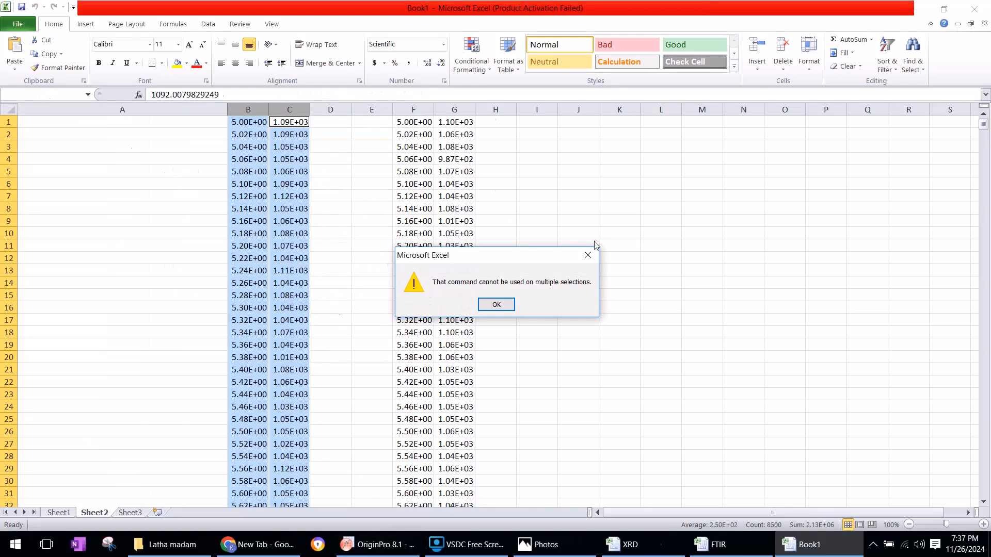
click(509, 304)
Switch to OriginPro, try to paste the clipboard data into columns A(X) and B(Y), and clear the pasted values
click(377, 545)
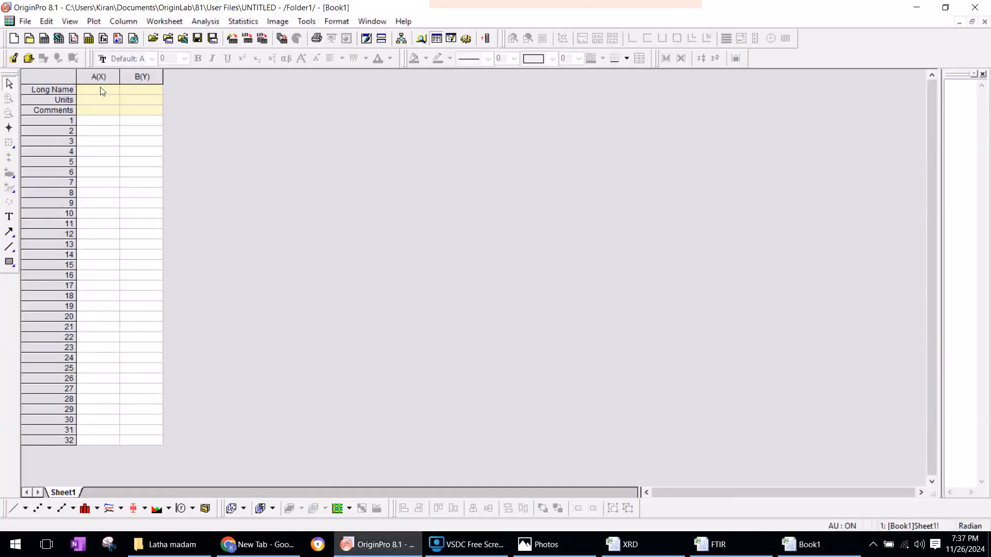
click(99, 76)
shift+click(139, 77)
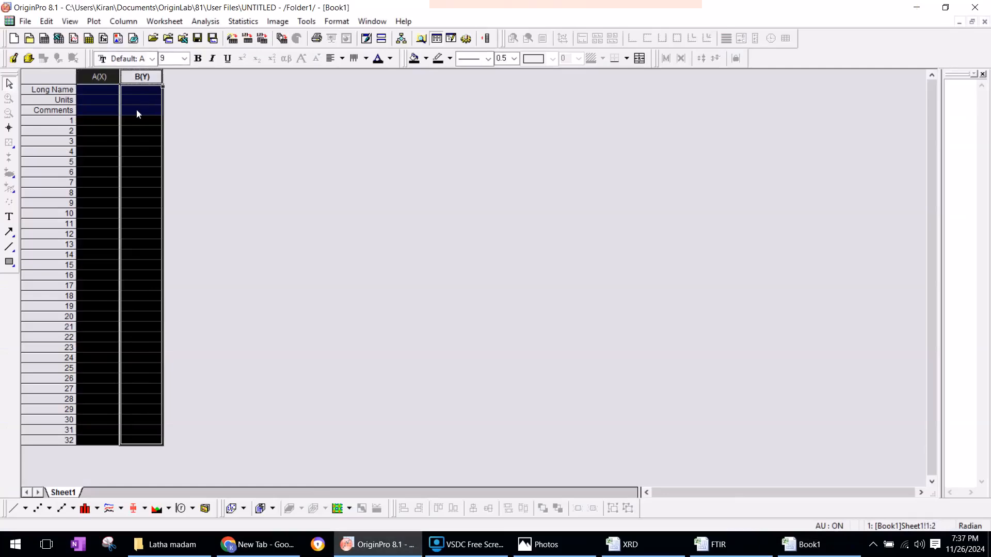
right_click(108, 109)
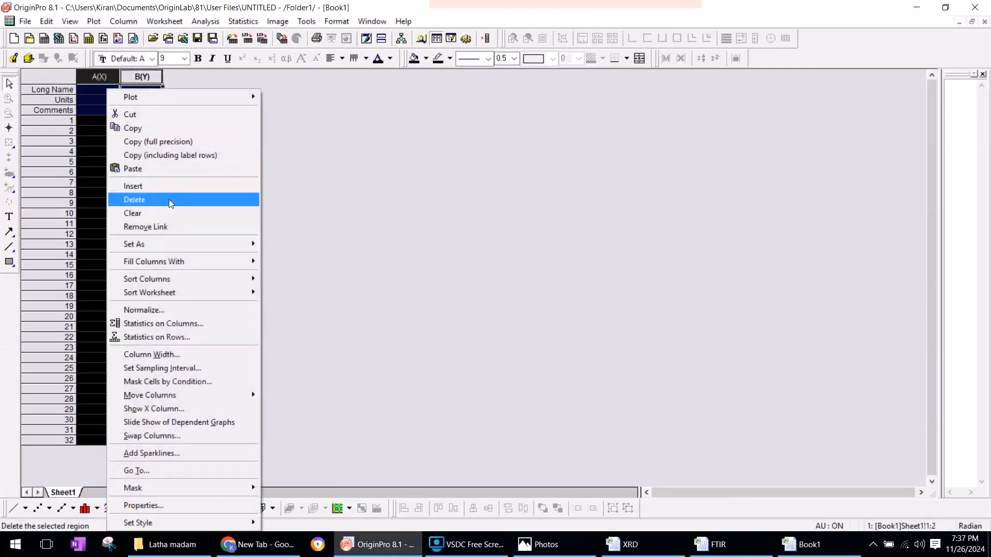
click(144, 169)
key(Return)
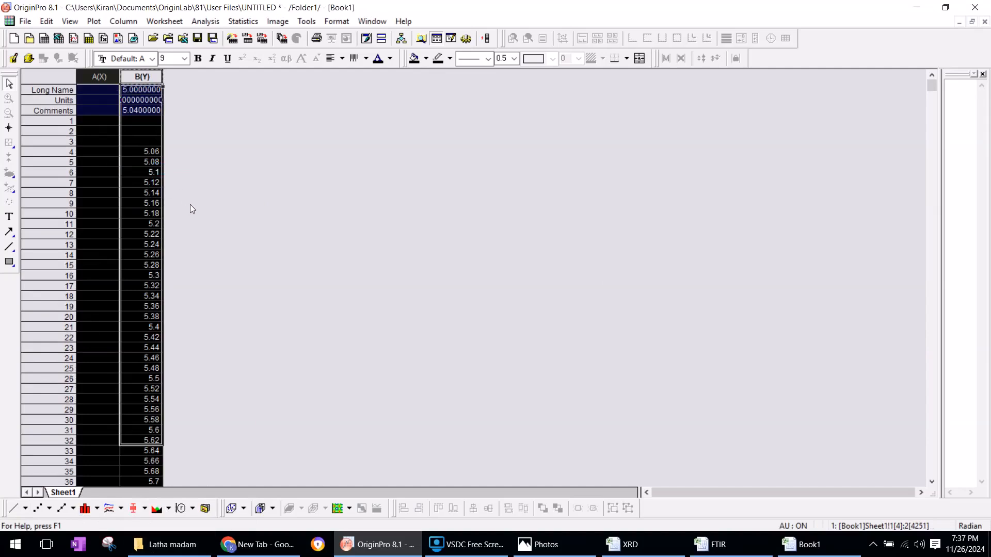
key(Delete)
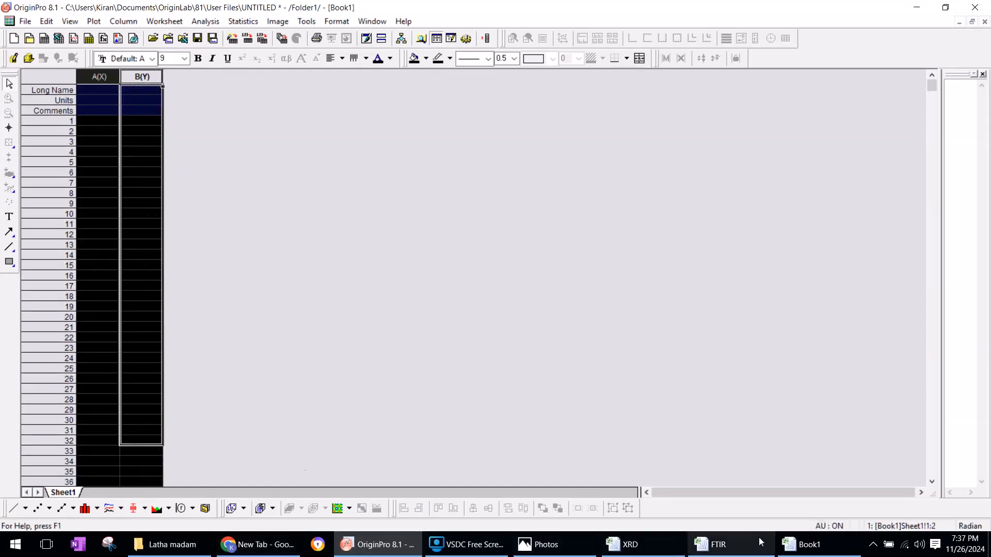
Switch to the Book1 workbook in Excel and copy columns B and C of Sheet2 together
click(797, 549)
click(345, 158)
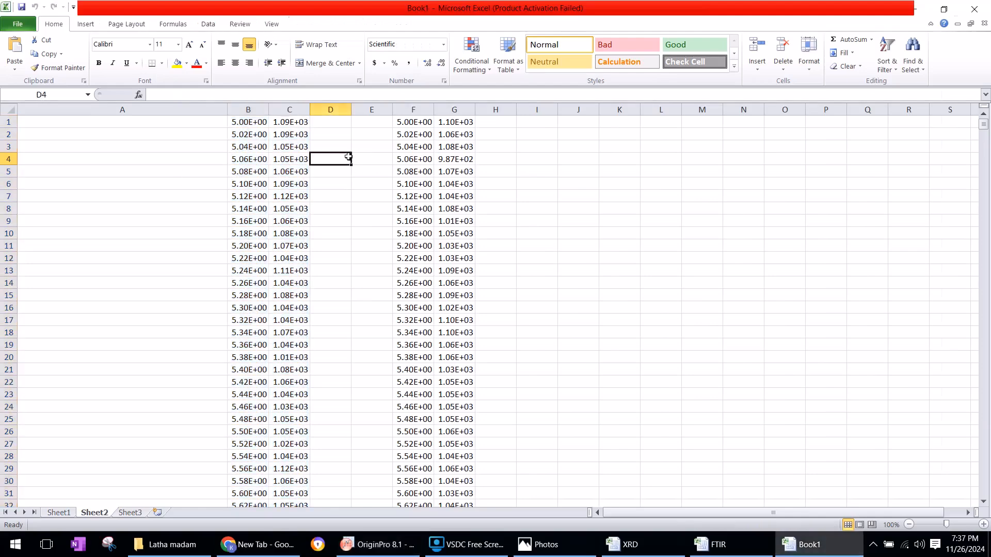
click(248, 110)
ctrl+click(292, 110)
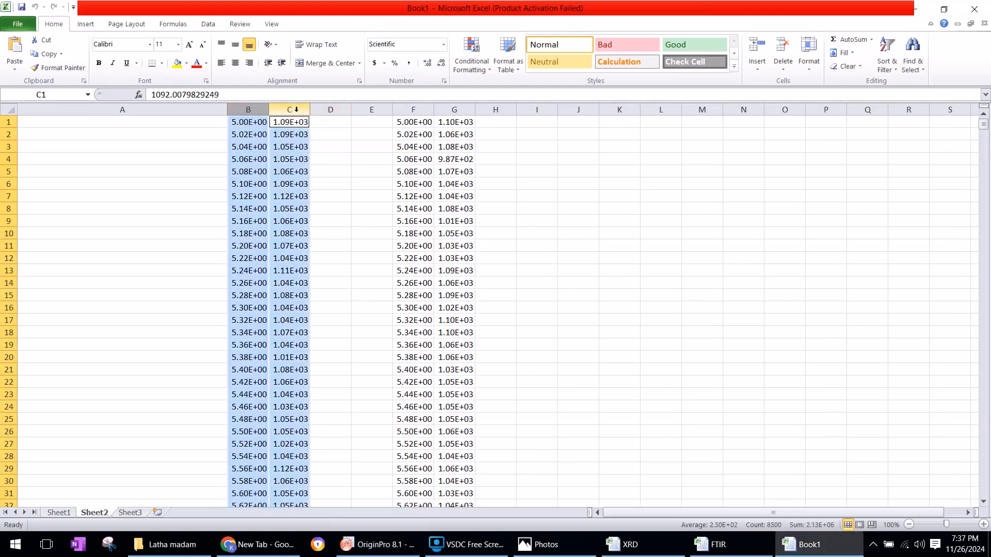
right_click(264, 143)
click(285, 170)
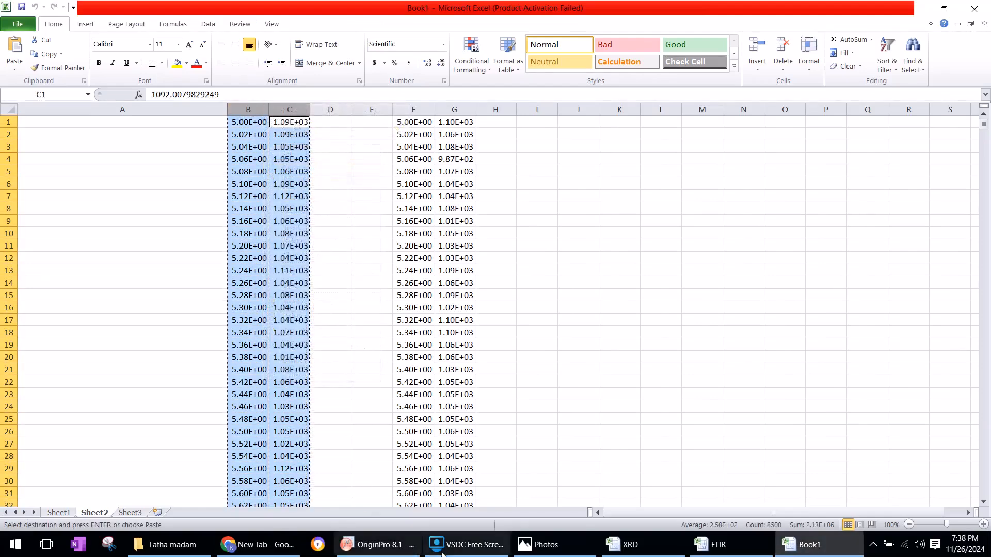
Switch to OriginPro and paste the copied data into worksheet columns A(X) and B(Y)
click(361, 545)
click(91, 77)
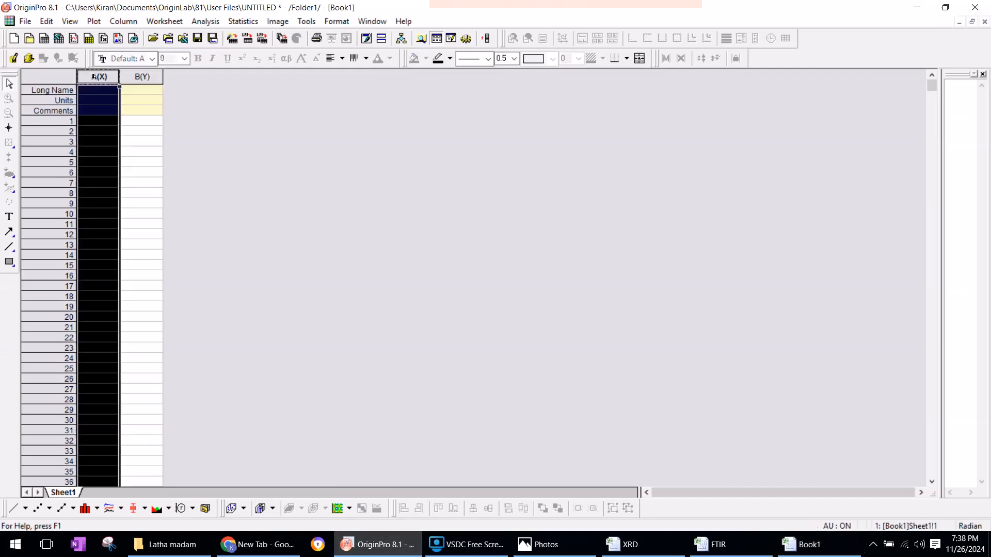
shift+click(139, 76)
right_click(107, 181)
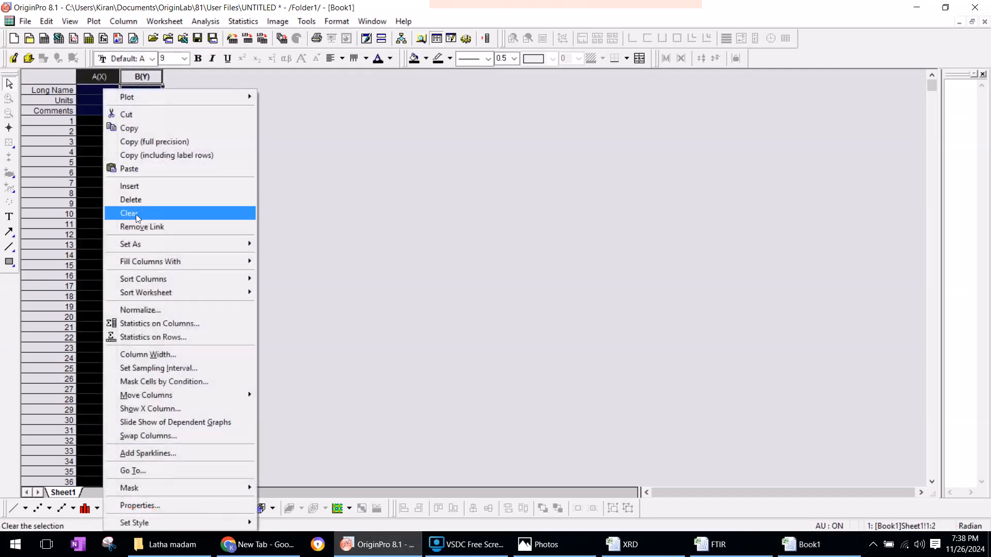
click(130, 170)
click(549, 302)
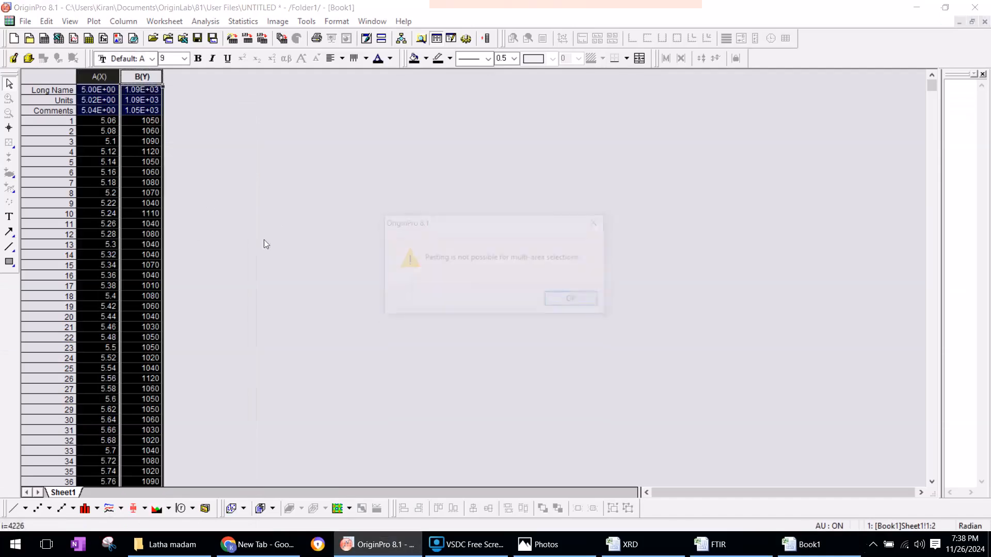
click(576, 300)
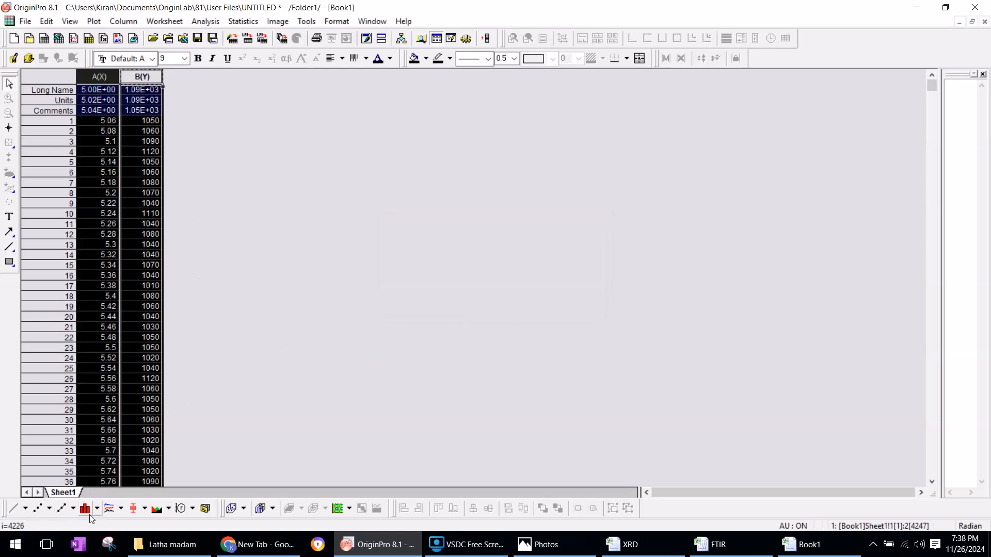
Plot columns A(X) and B(Y) as a Line graph
click(97, 509)
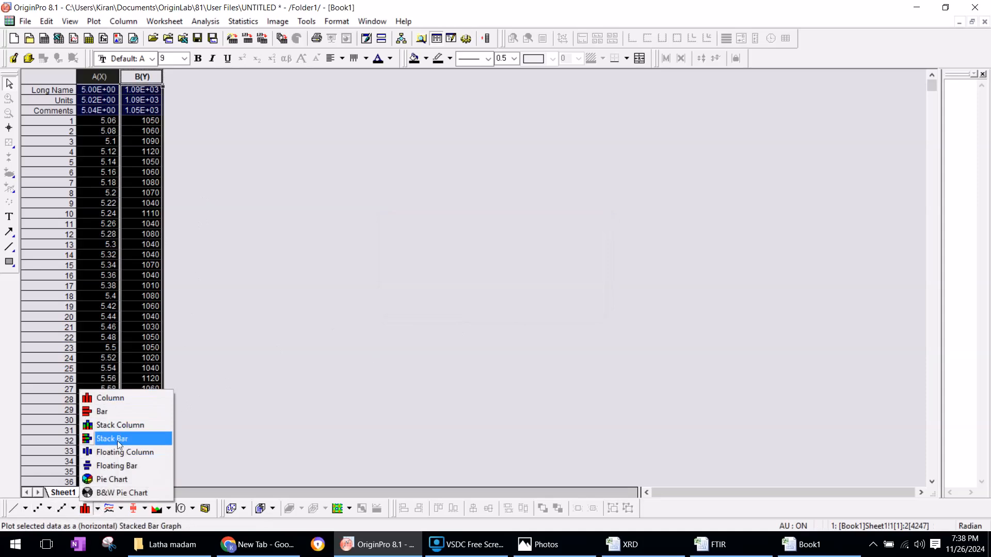
click(25, 509)
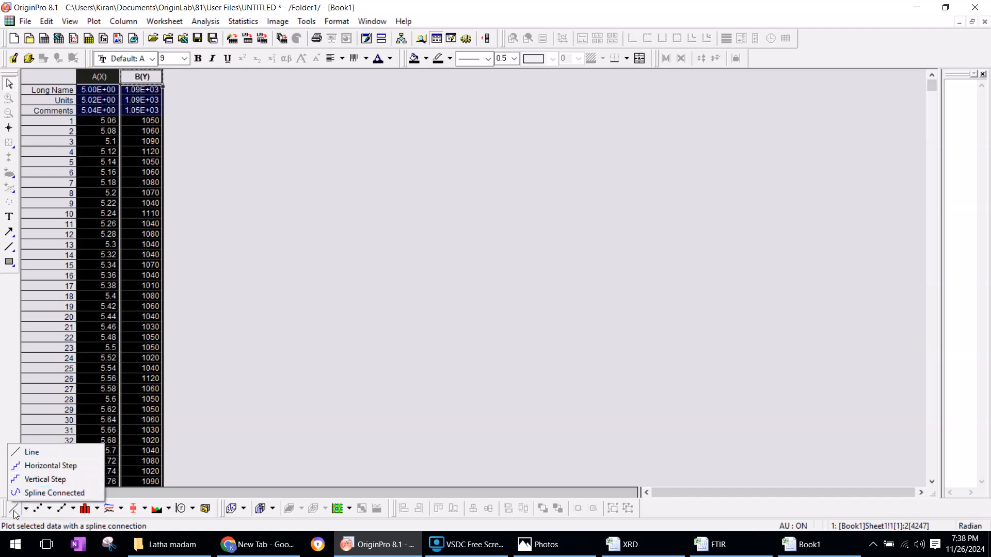
click(31, 453)
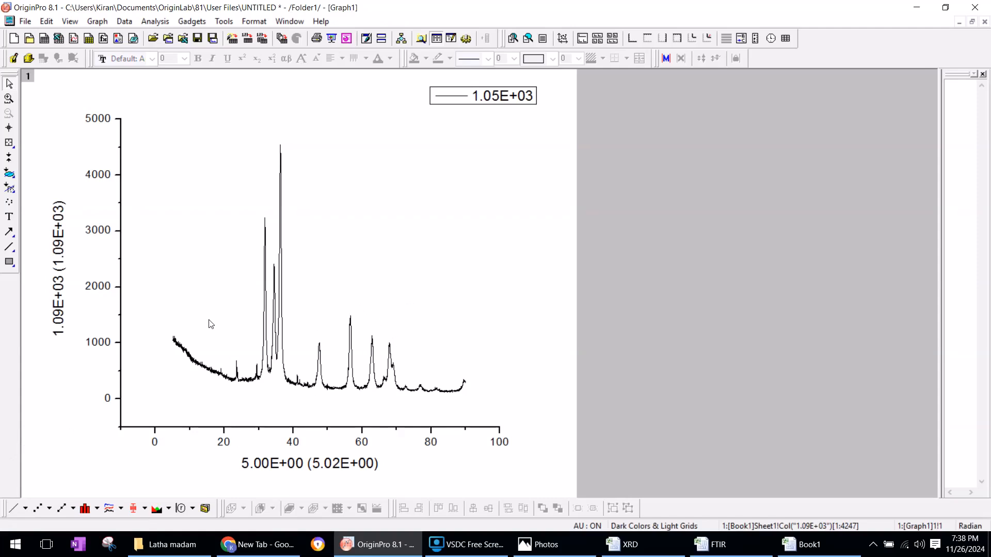
Set the horizontal axis scale of the graph to start from 0
double_click(216, 426)
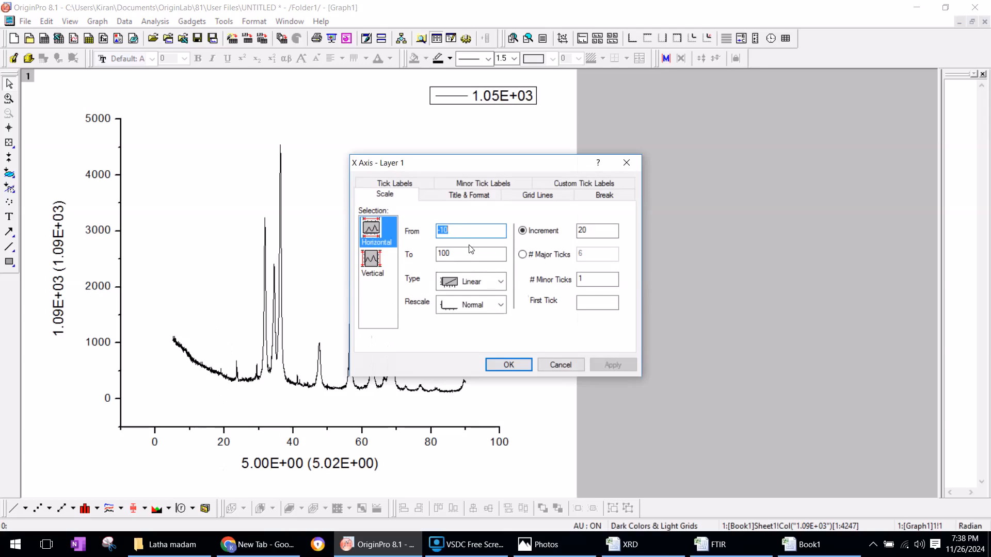
text(0)
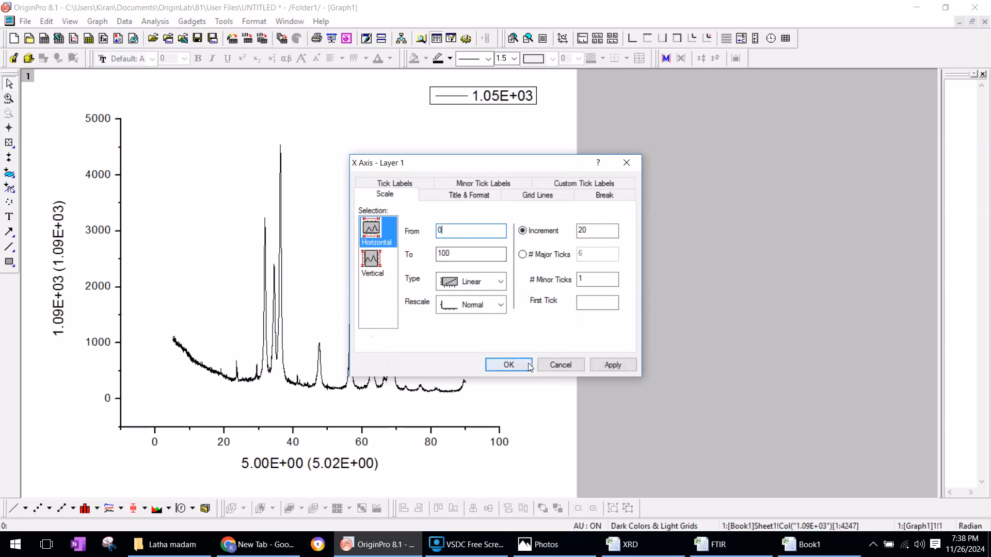
click(508, 365)
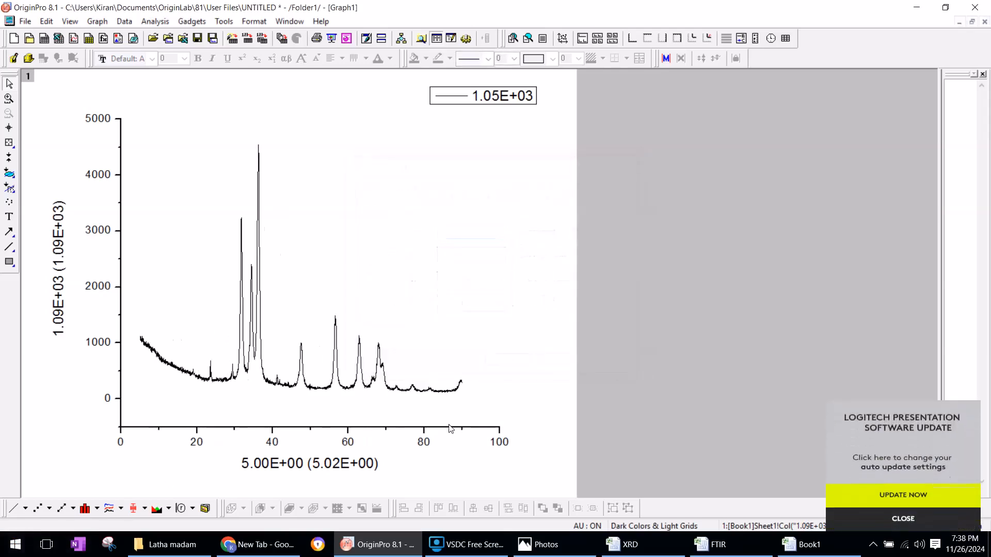
Replace the x-axis title with "2 Theta"
click(292, 466)
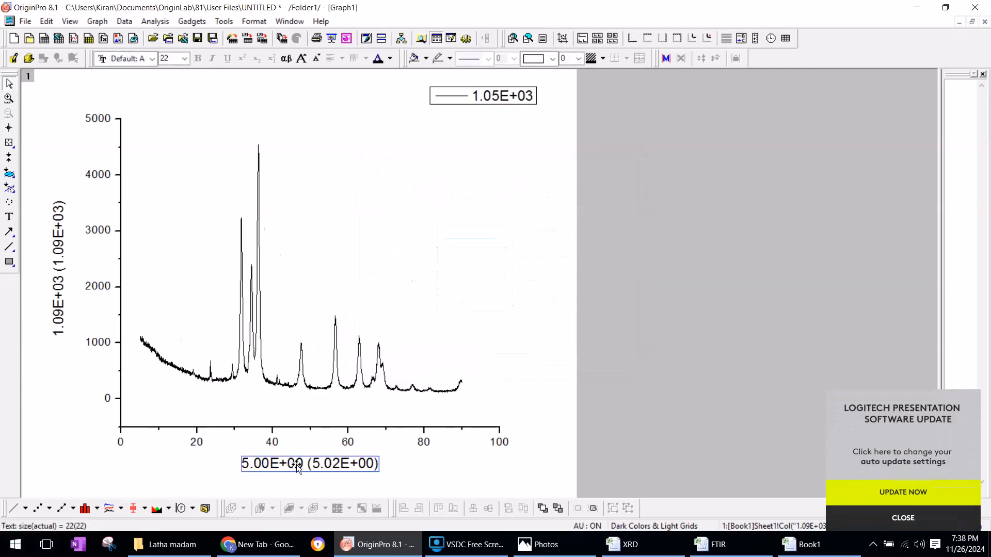
click(296, 464)
double_click(313, 467)
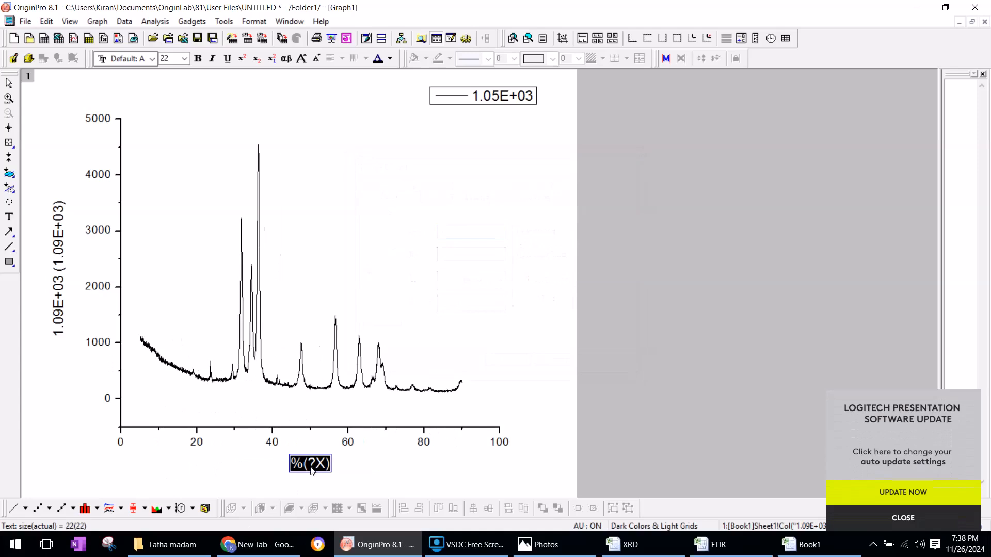
key(BackSpace)
text(2 th)
key(BackSpace)
key(BackSpace)
text(Theta)
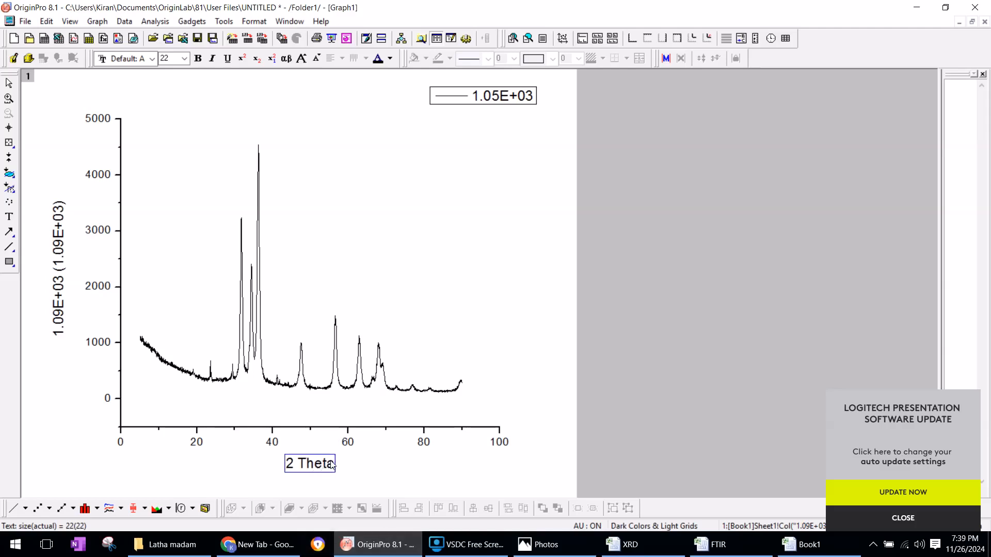
Change the font of the whole "2 Theta" x-axis title to Cambria
double_click(334, 461)
click(152, 59)
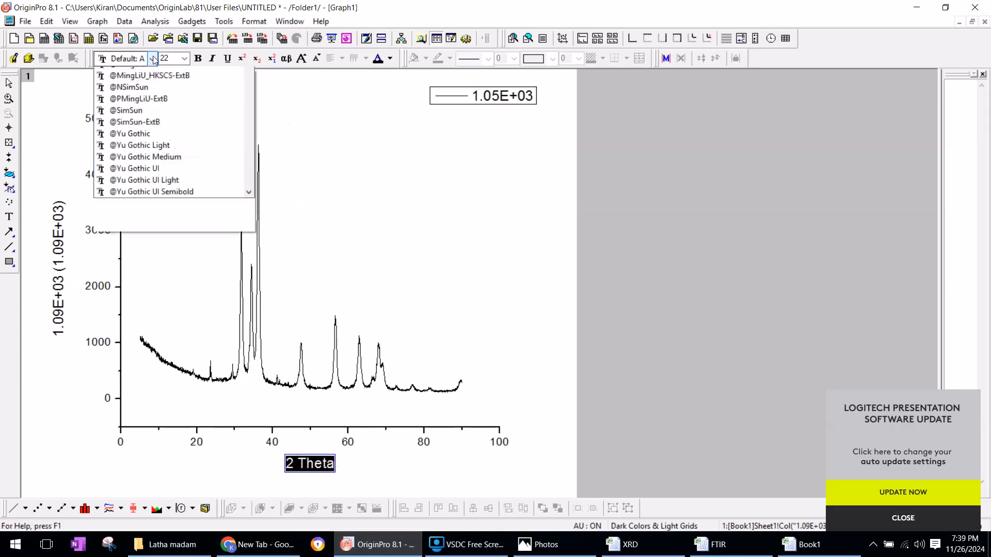
scroll(159, 227, down, 4)
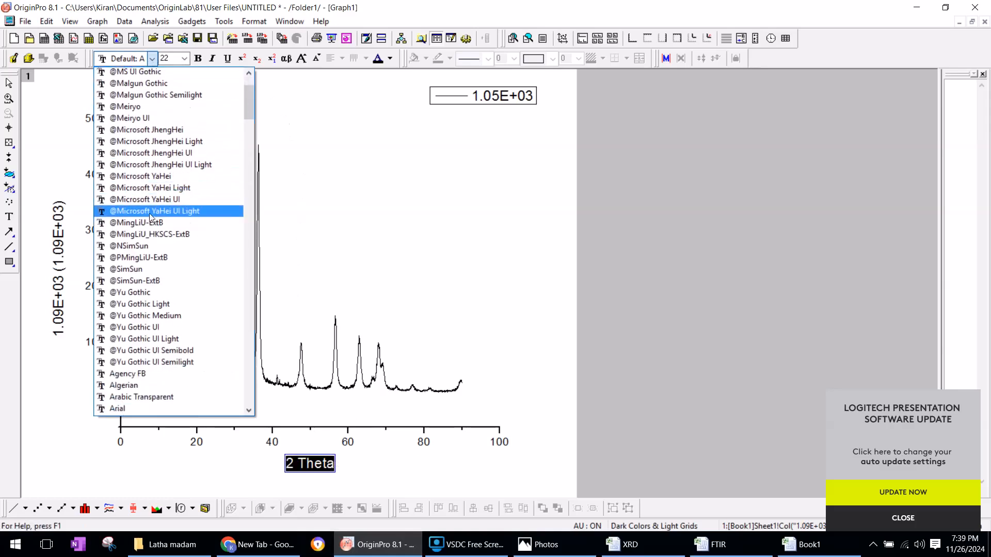
scroll(171, 206, down, 5)
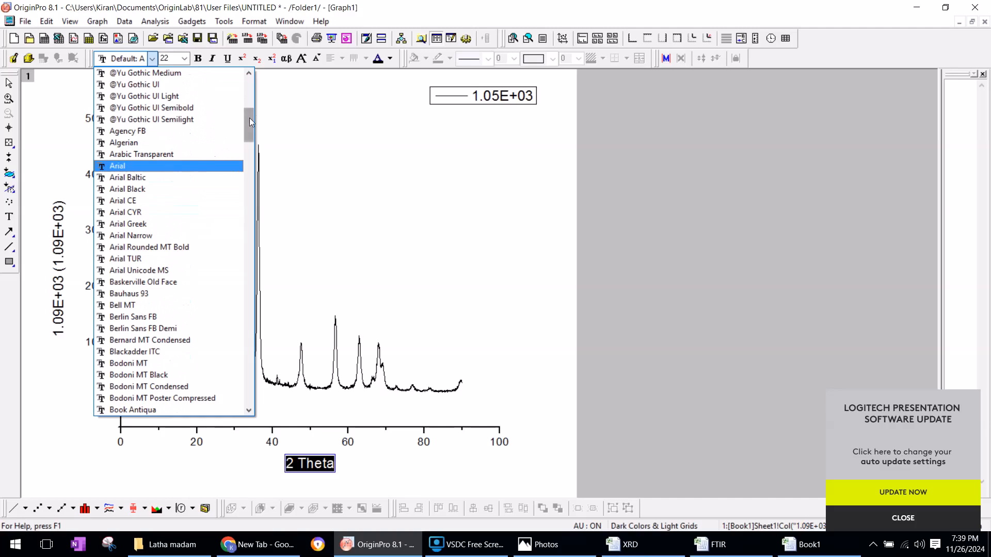
mouse_move(249, 118)
mouse_down()
mouse_move(251, 101)
mouse_move(250, 121)
mouse_up()
scroll(249, 109, down, 1)
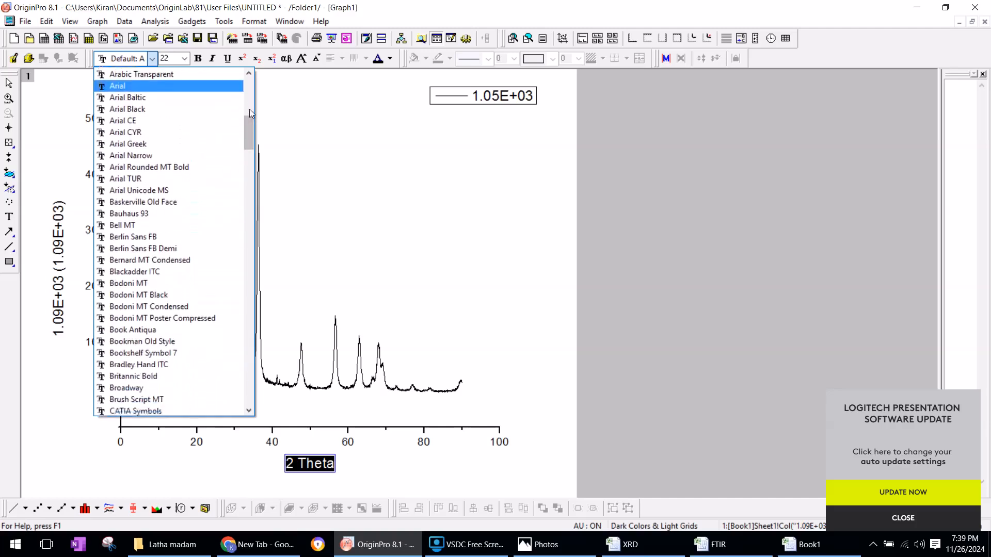
text(cambria)
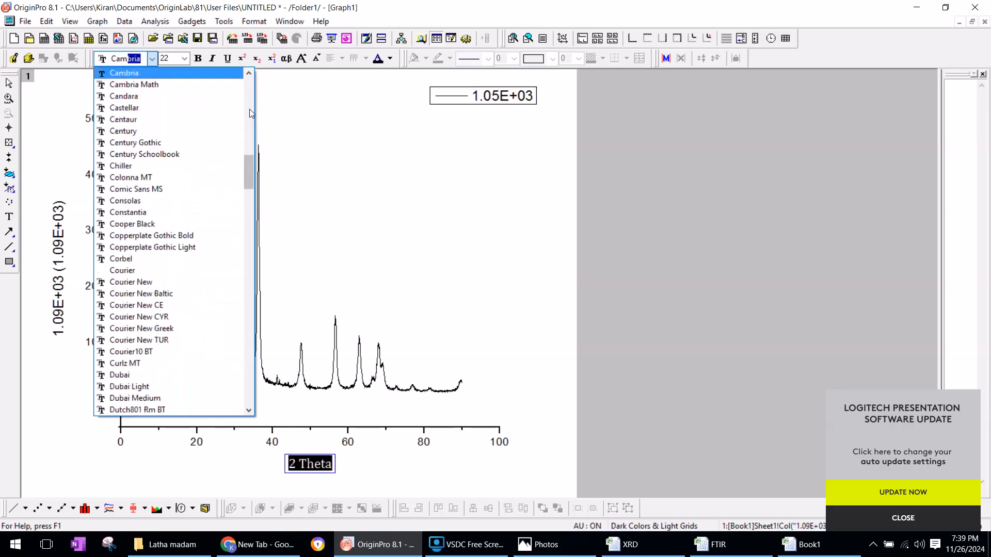
key(Return)
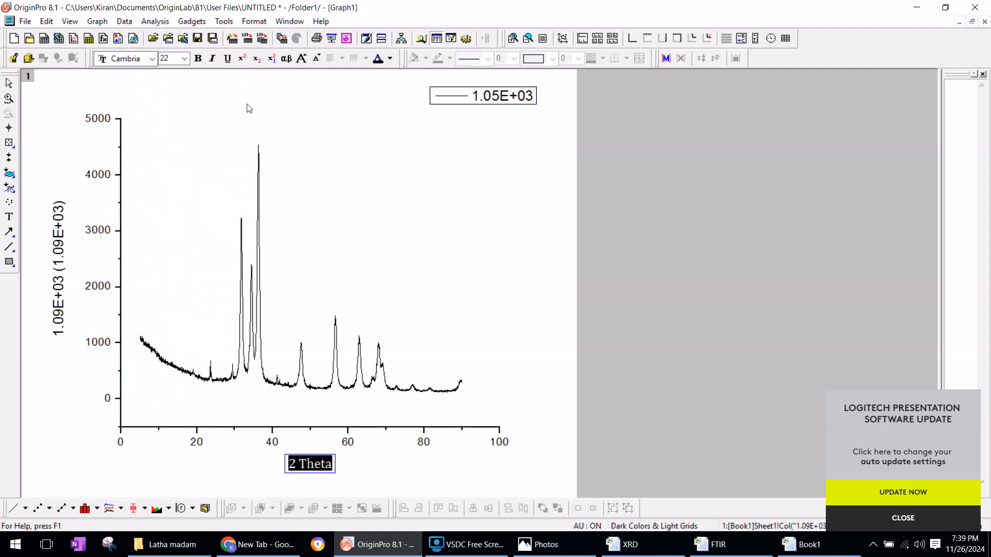
Set the "2 Theta" title to size 24 and bold, trying italic and removing it again
click(185, 58)
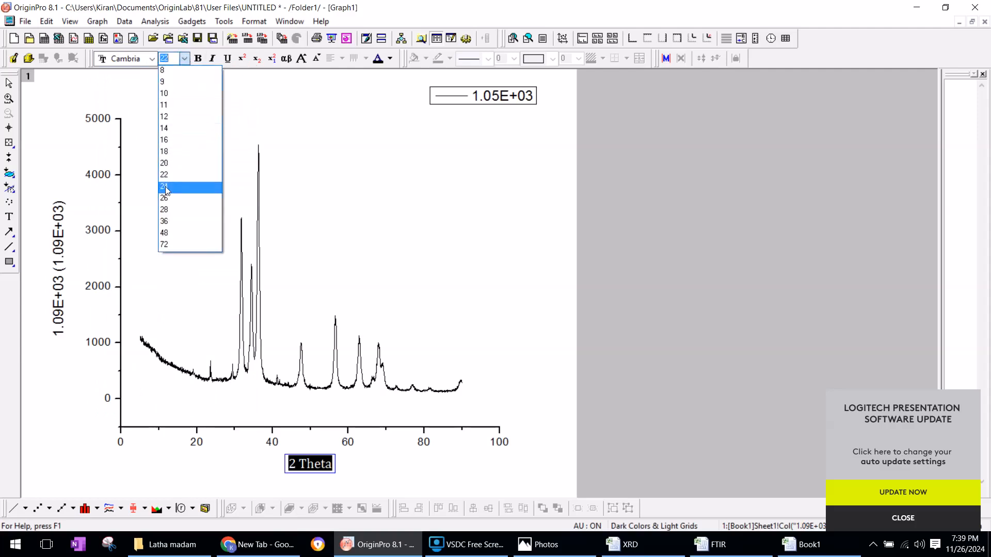
click(165, 186)
click(199, 63)
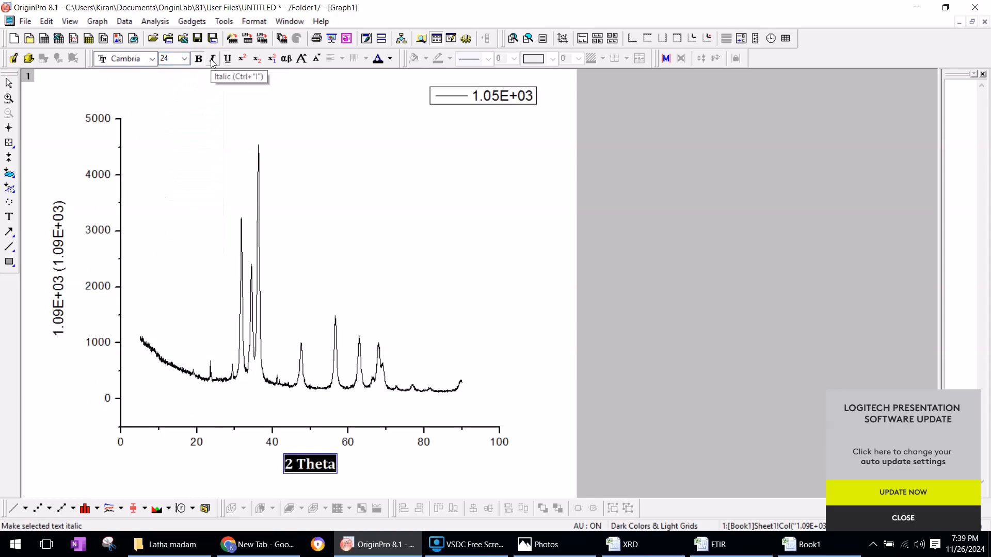
click(211, 60)
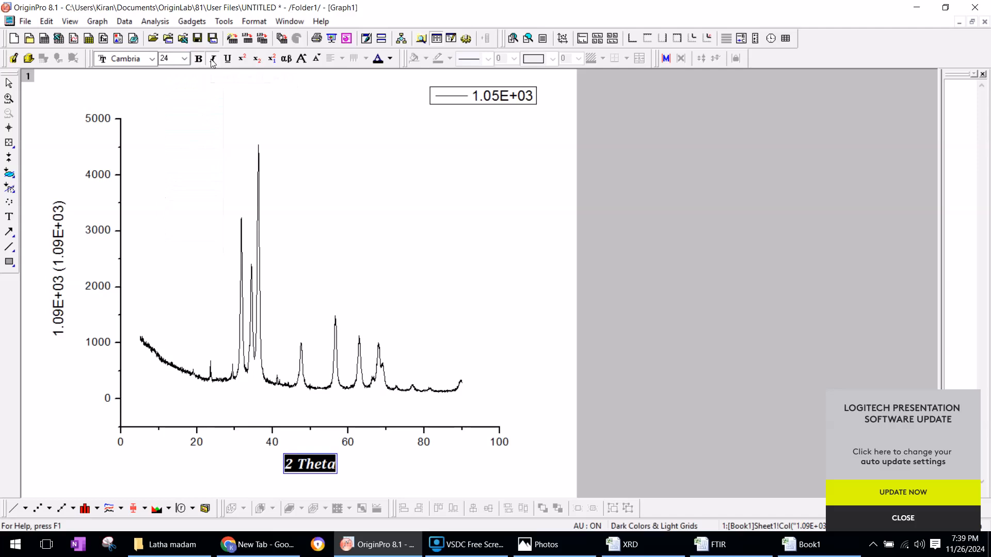
click(211, 60)
Replace the y-axis title with "absorbance"
double_click(68, 240)
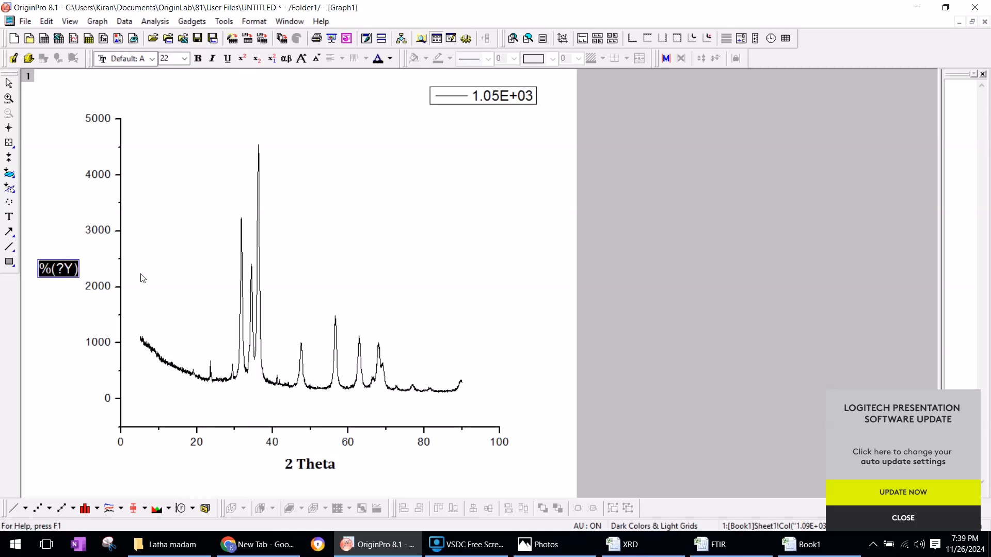
click(73, 273)
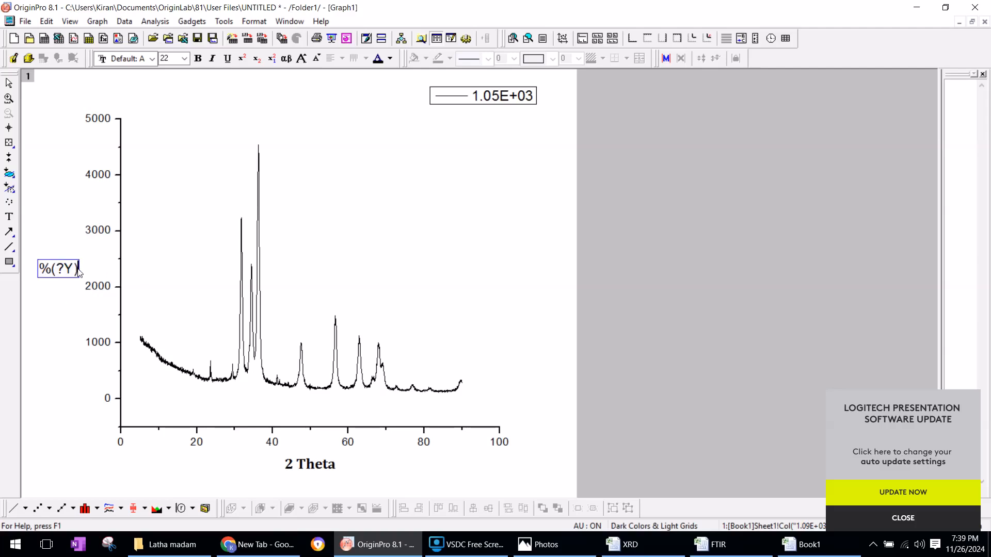
key(ctrl+a)
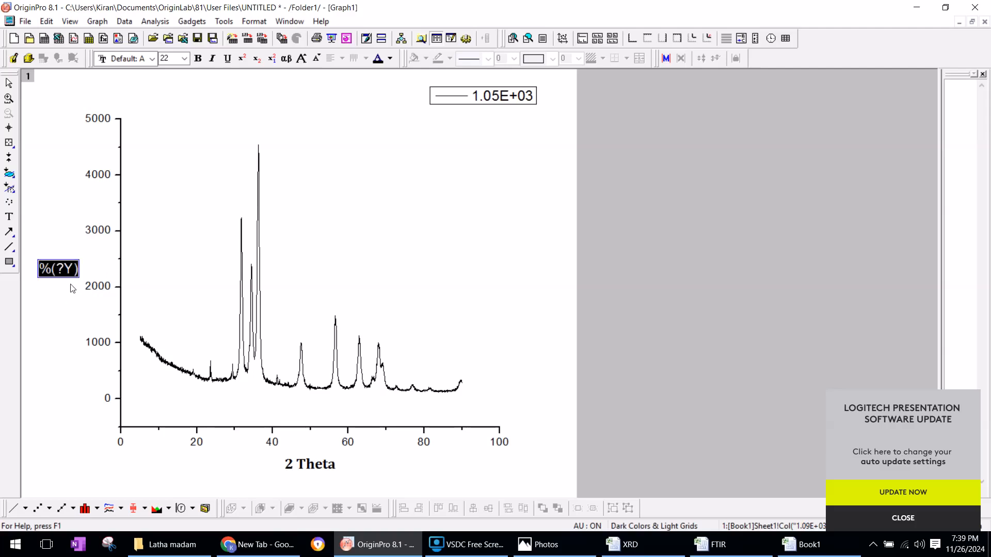
text(absorb)
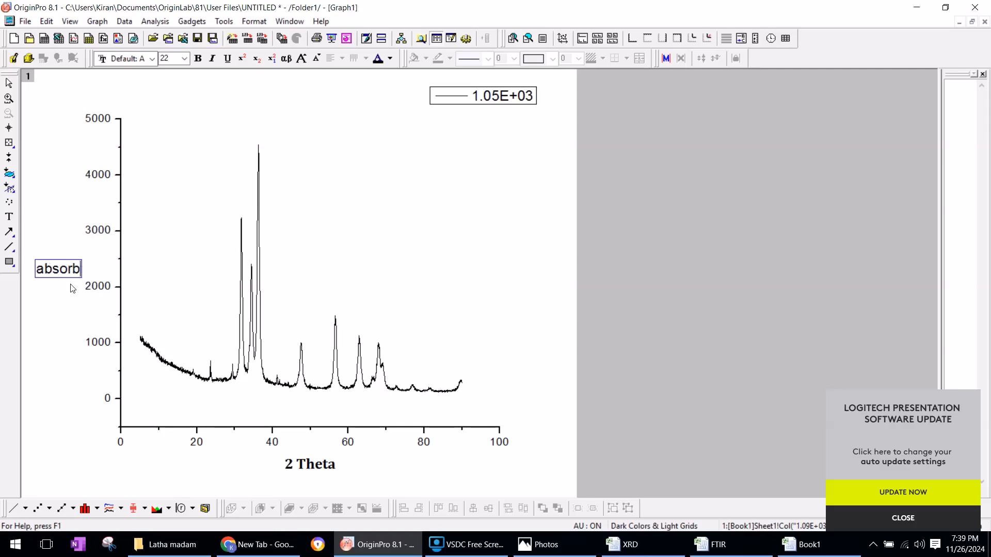
text(anc)
key(BackSpace)
text(nce)
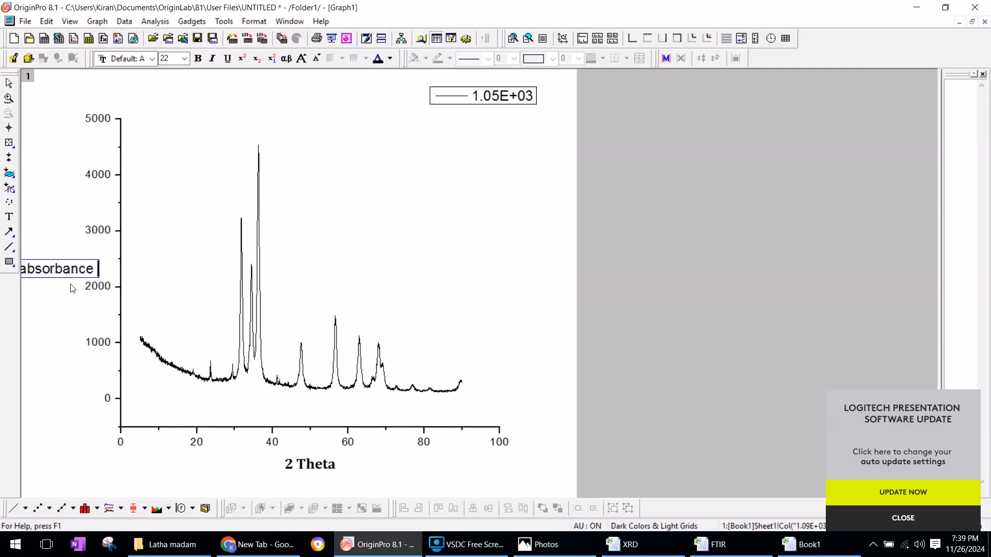
click(51, 354)
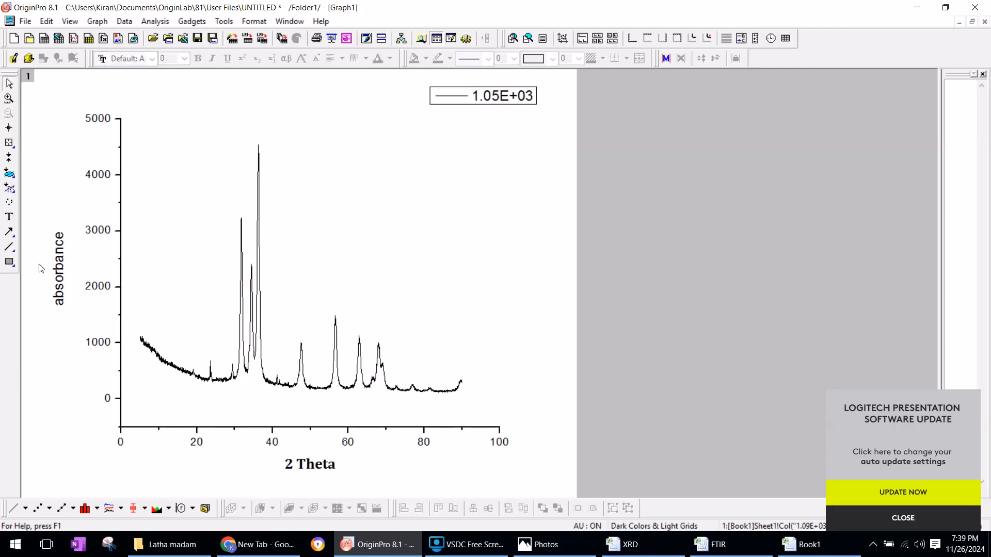
Capitalize the first letter of the y-axis title so that it reads "Absorbance"
click(58, 263)
double_click(58, 264)
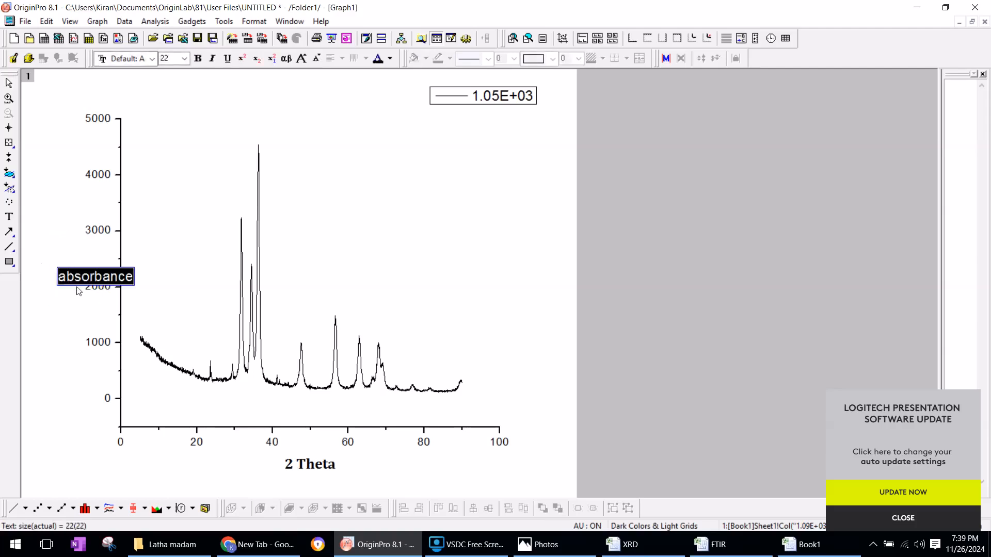
drag(57, 279, 62, 285)
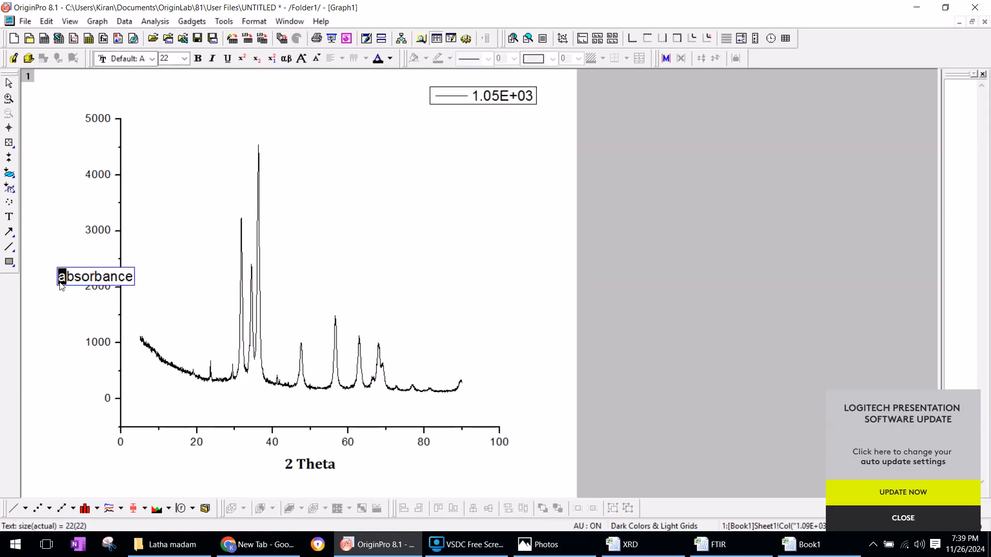
text(A)
click(78, 328)
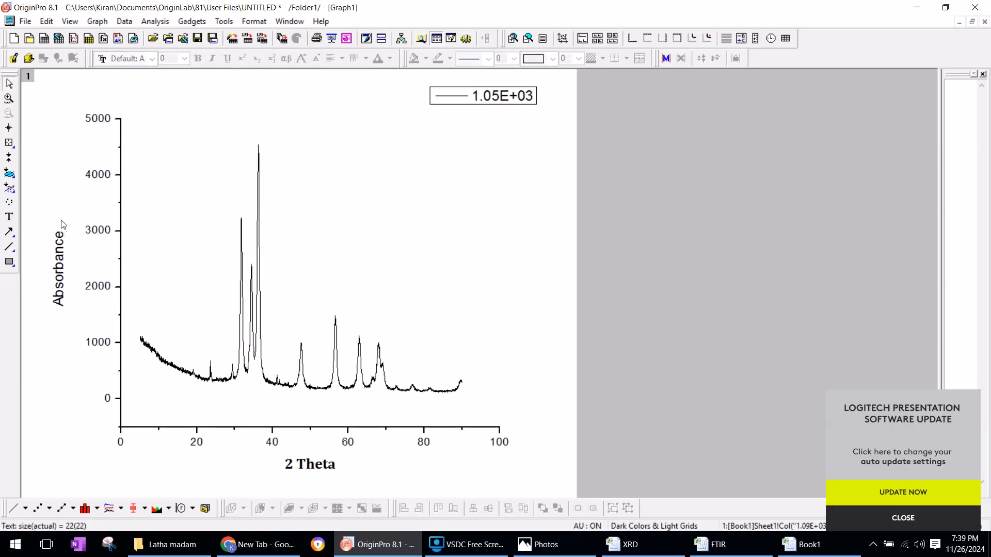
Set the "Absorbance" y-axis title to the Cambria font at size 24
click(58, 268)
click(151, 59)
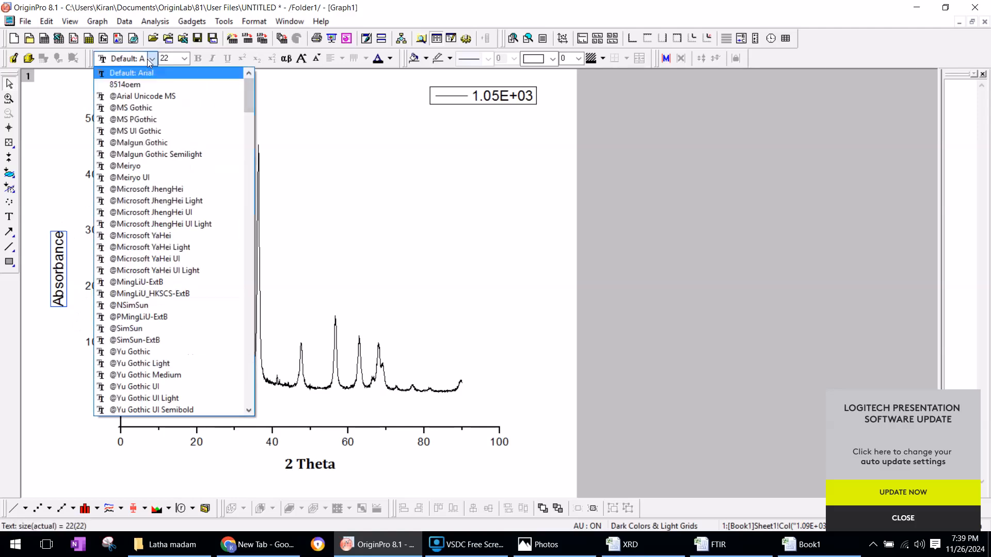
text(CAM)
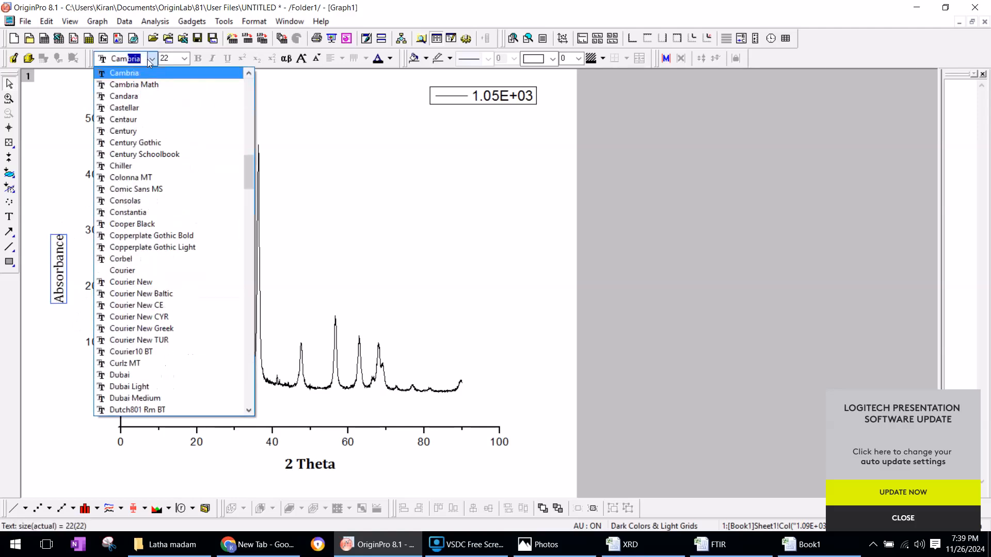
key(Return)
click(184, 58)
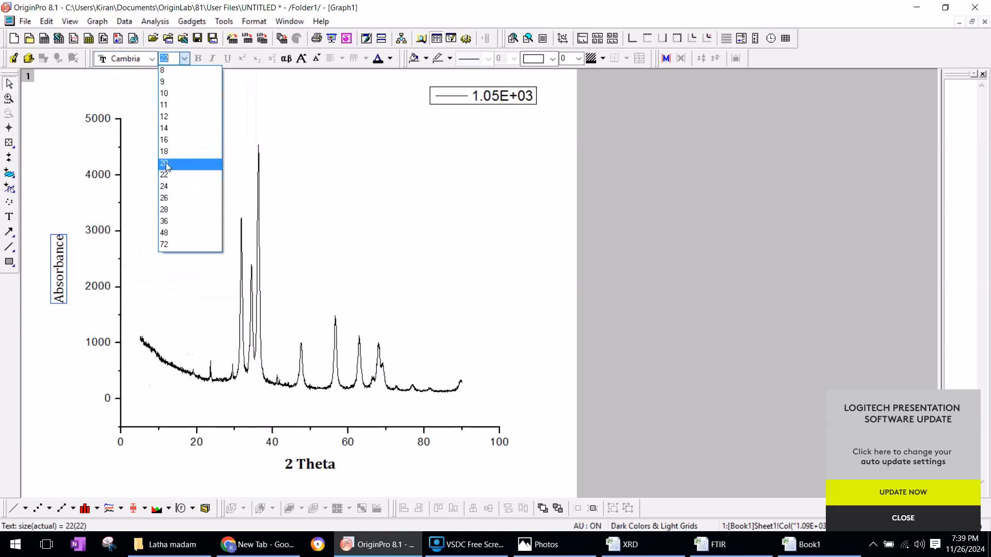
click(166, 186)
click(176, 82)
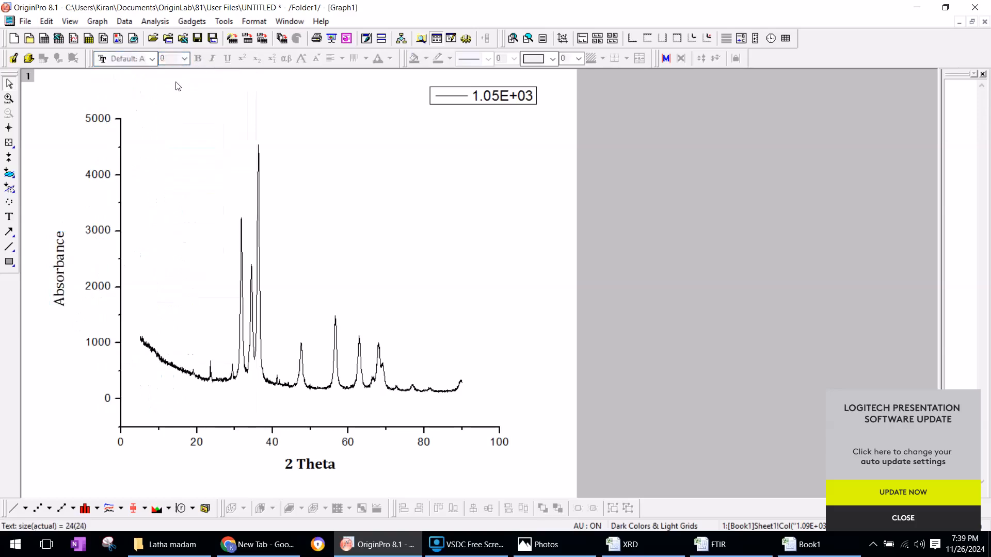
Make the whole "Absorbance" title bold and color it red
click(63, 255)
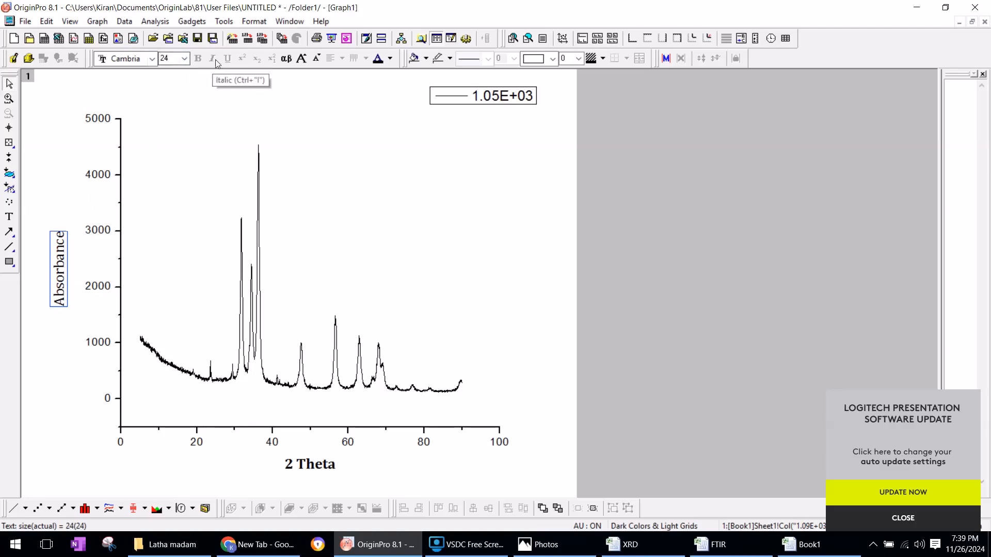
double_click(63, 265)
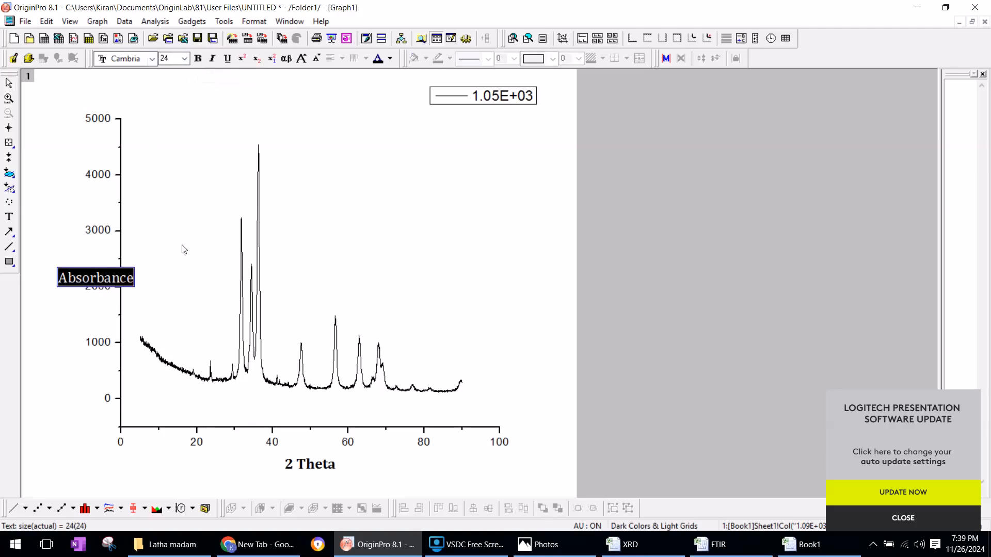
click(198, 59)
click(115, 349)
double_click(58, 257)
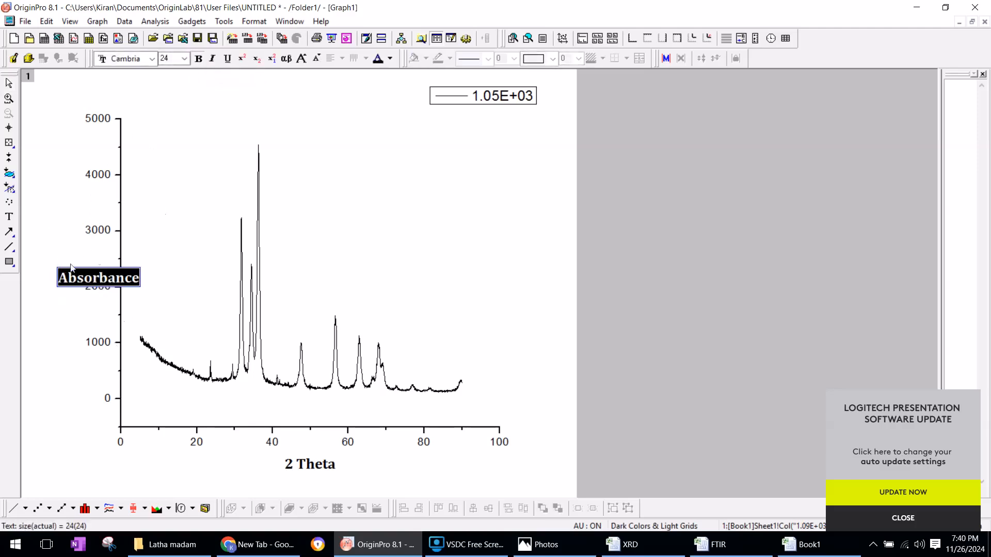
click(390, 59)
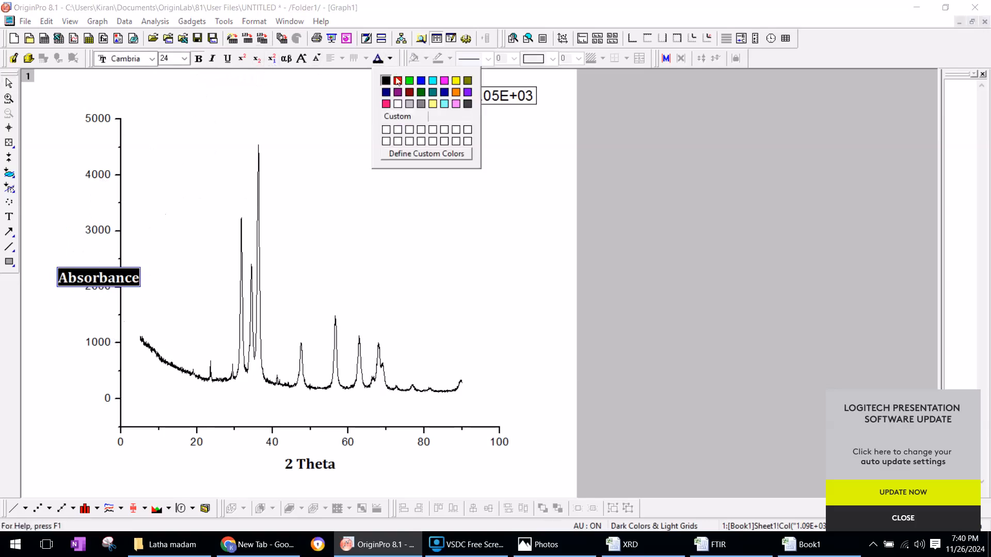
click(396, 80)
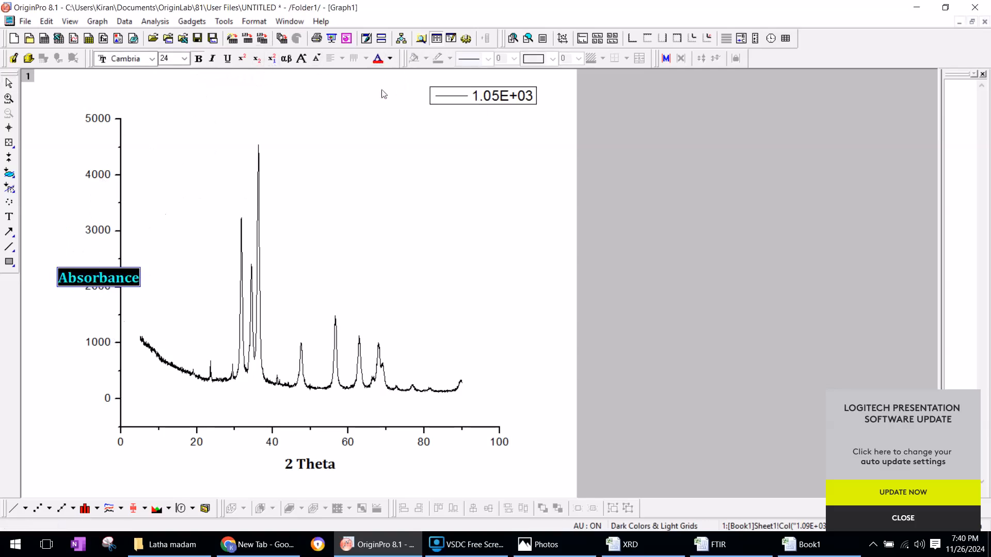
Color the whole "2 Theta" x-axis title red
double_click(320, 468)
key(ctrl+a)
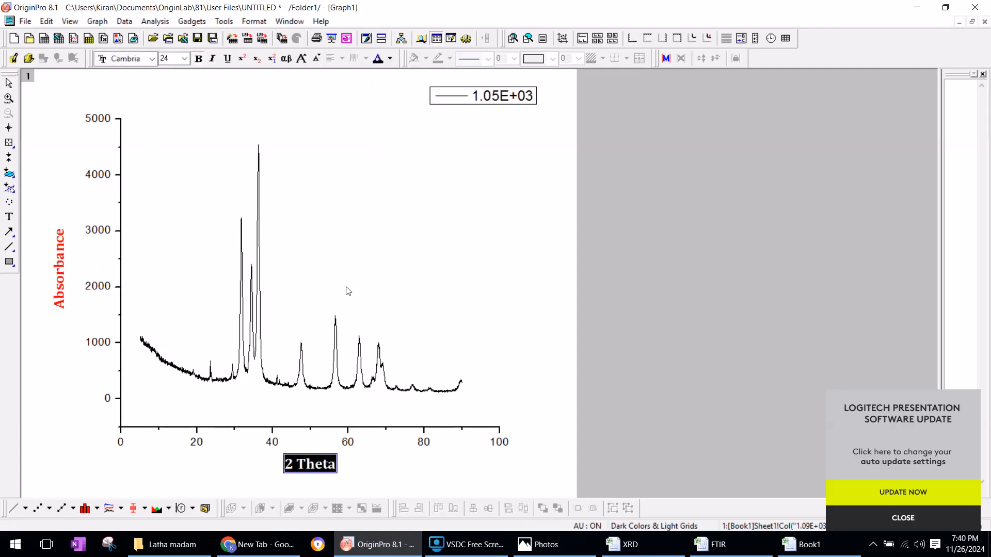
click(390, 59)
click(395, 80)
click(362, 454)
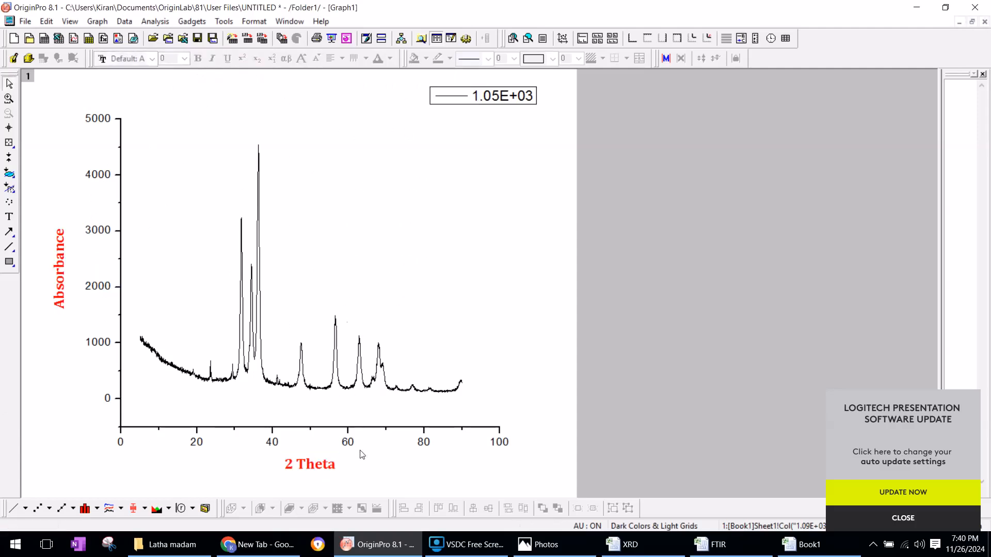
Make the tick labels of both the y-axis and the x-axis bold
click(102, 119)
click(198, 58)
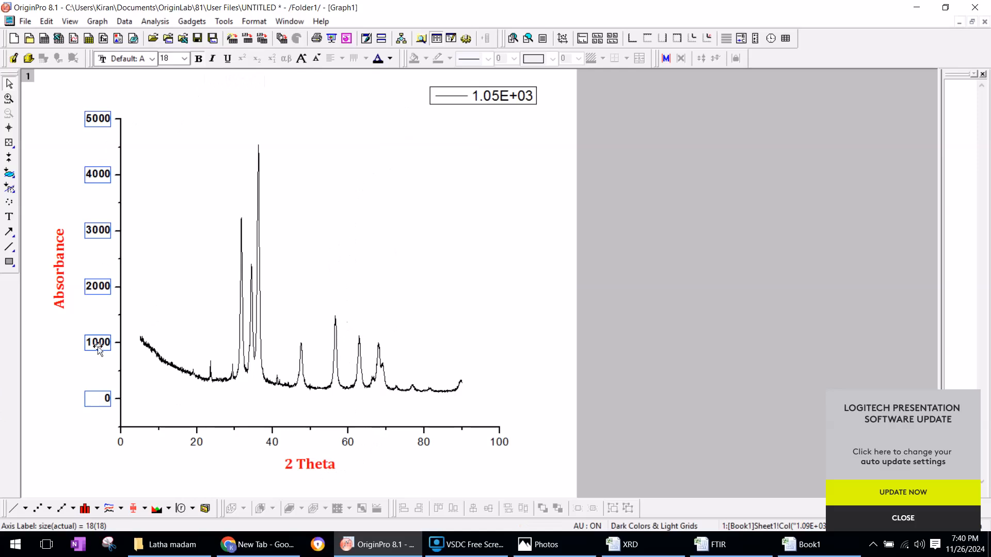
click(193, 445)
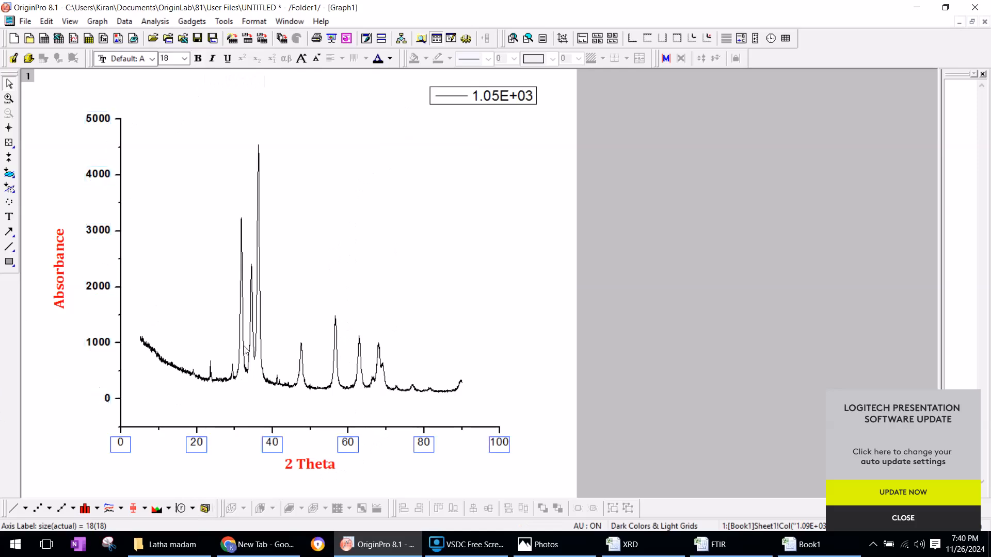
click(198, 59)
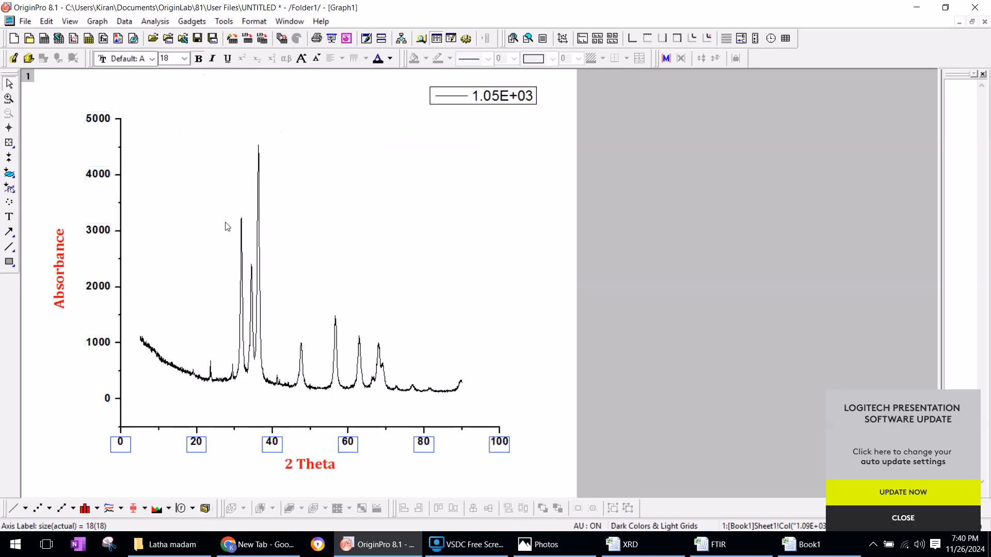
click(244, 459)
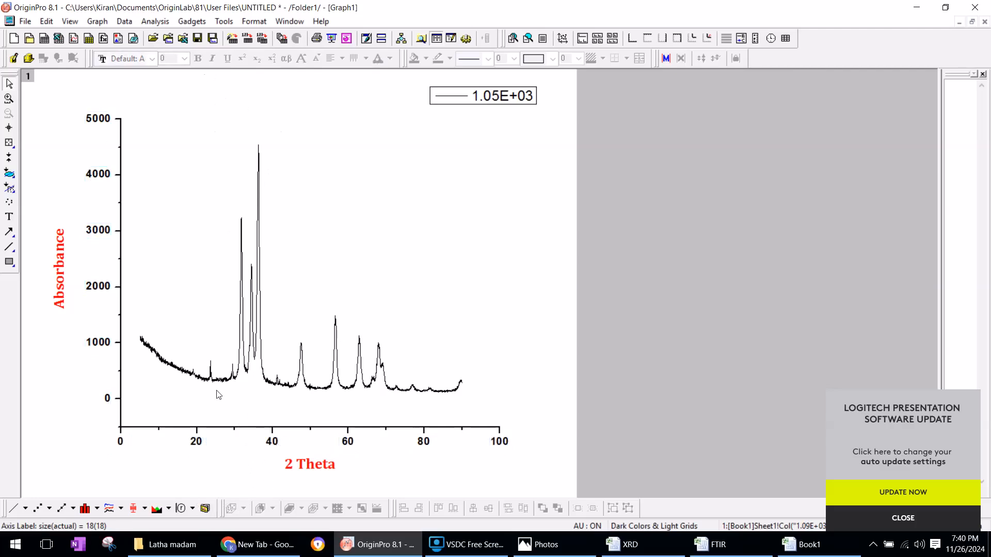
Show the graph's top axis with major and minor ticks set to None, and apply the change
double_click(210, 431)
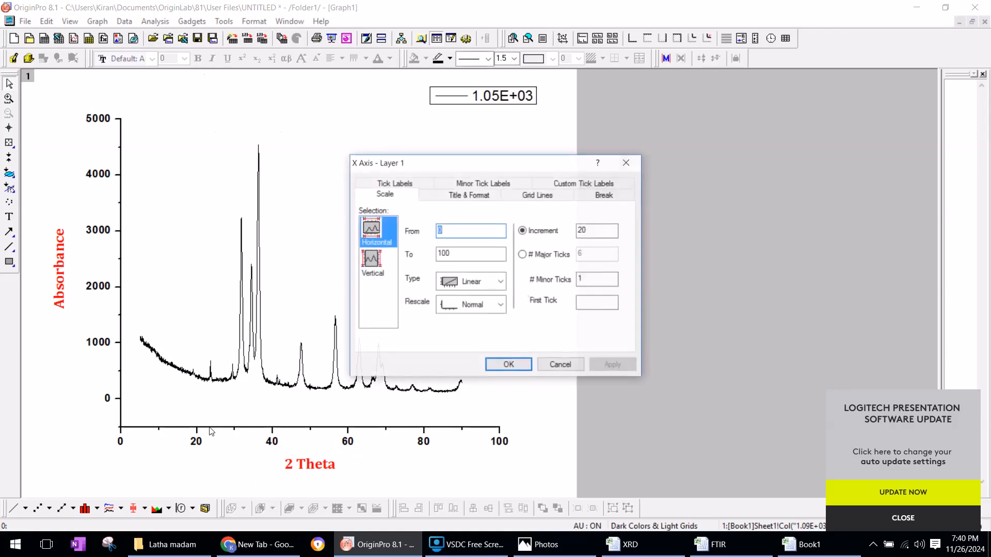
click(457, 194)
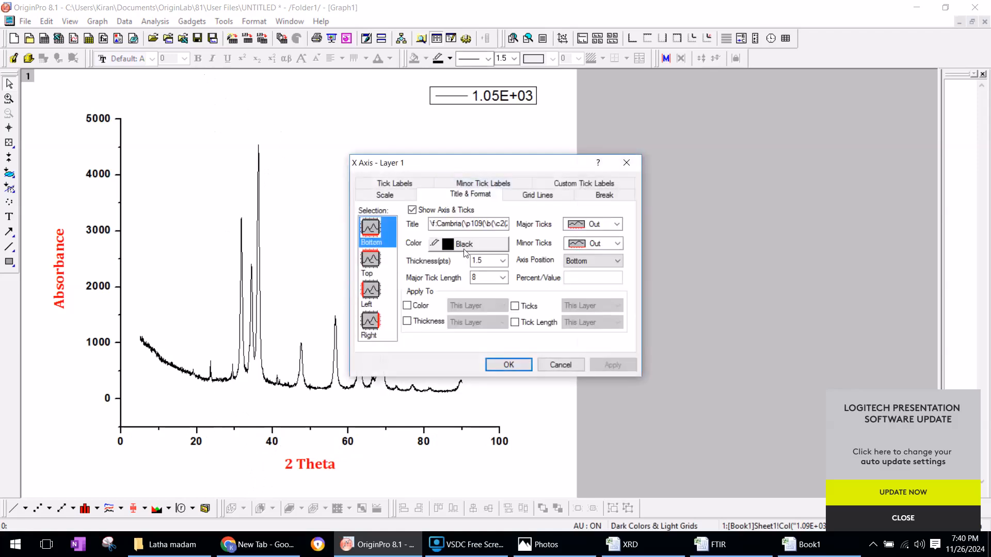
click(383, 273)
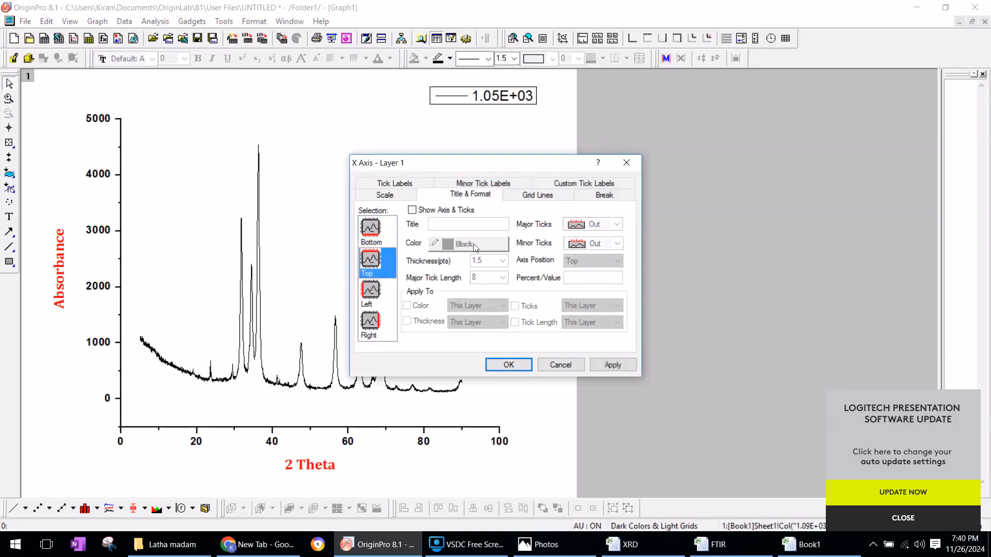
click(412, 210)
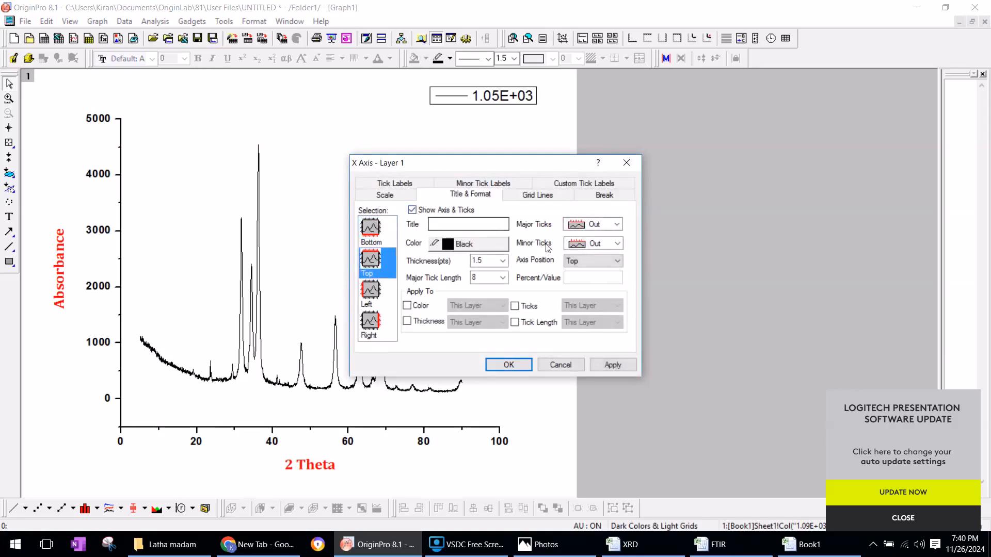
click(598, 225)
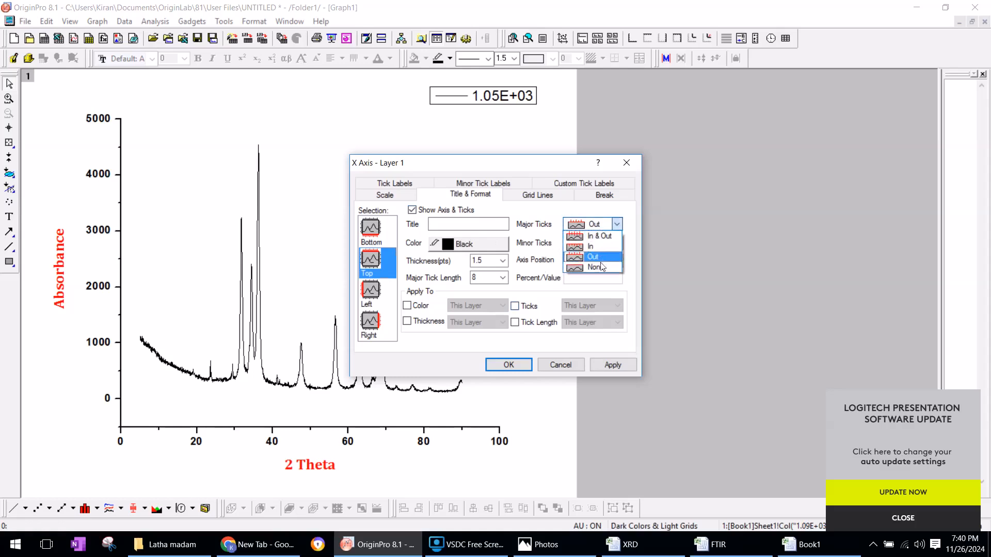
click(596, 268)
click(602, 244)
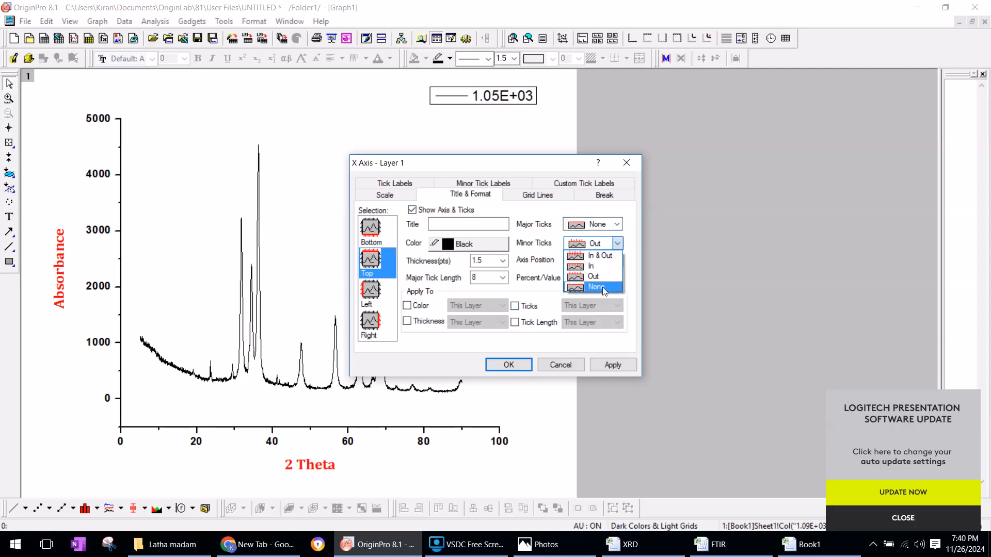
click(602, 287)
click(625, 367)
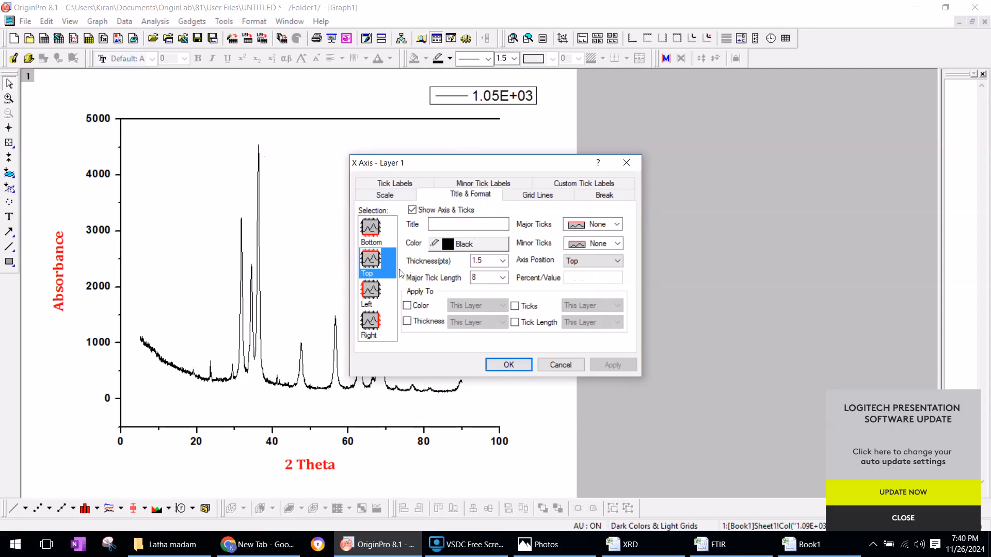
Show the graph's right axis as well and confirm the axis settings
click(383, 323)
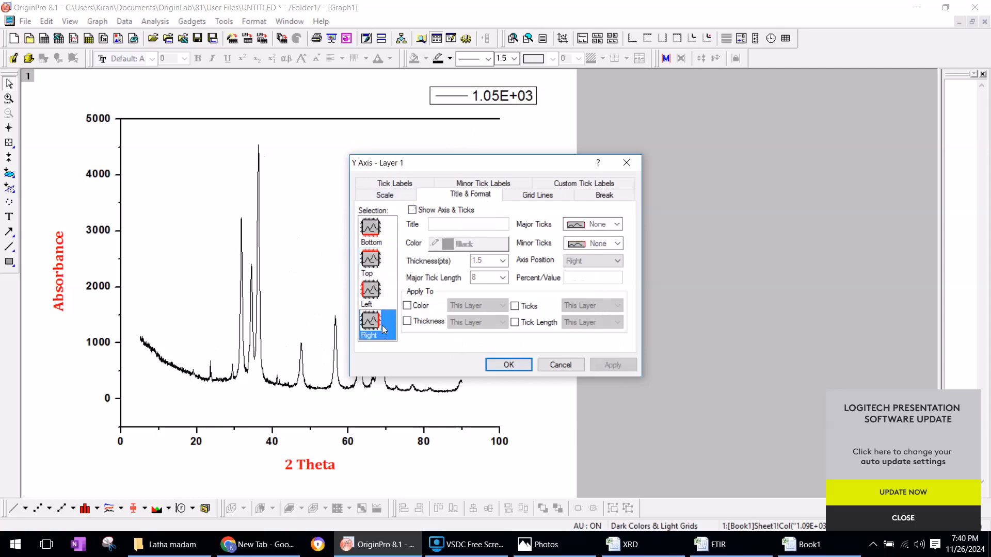
click(416, 213)
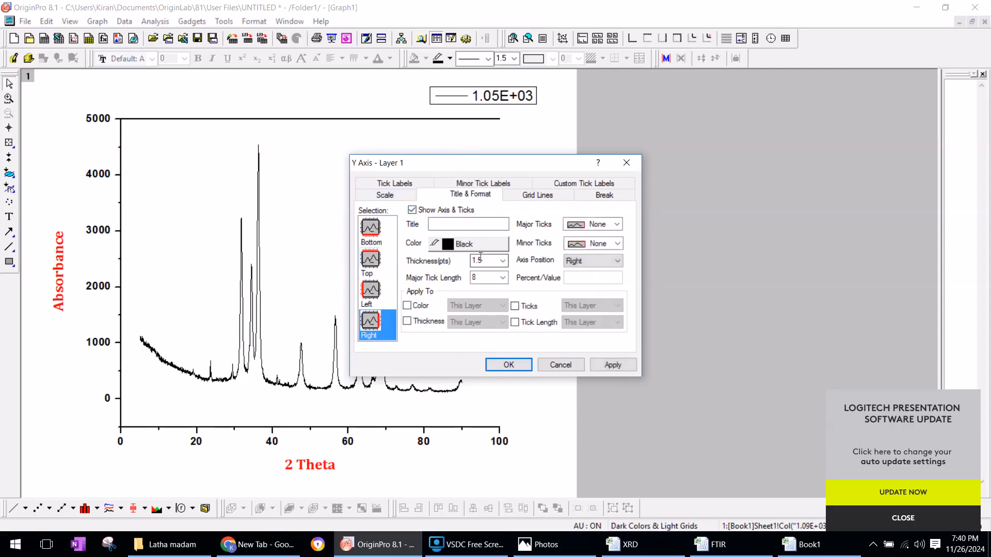
click(532, 365)
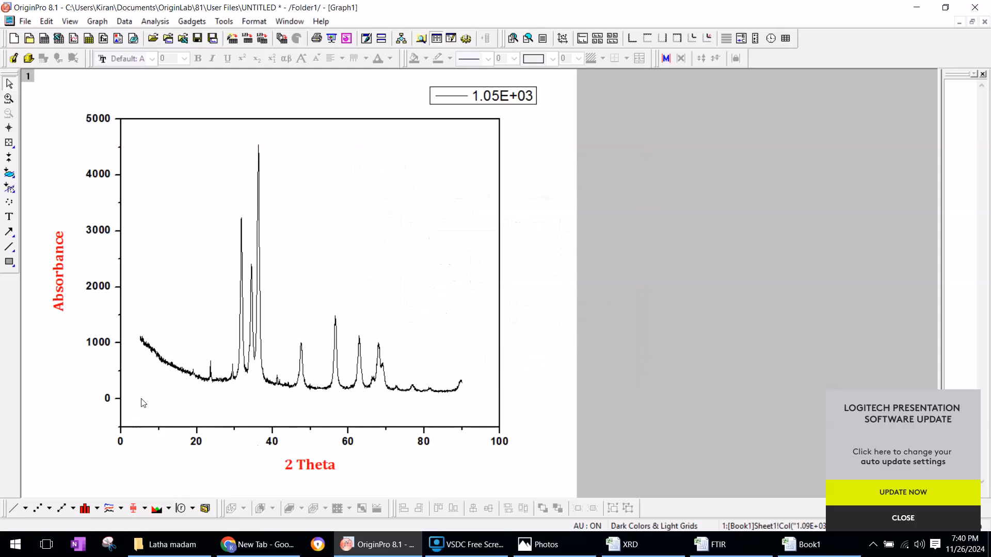
Replace the entire legend content with the text "ZnO NPs"
double_click(509, 104)
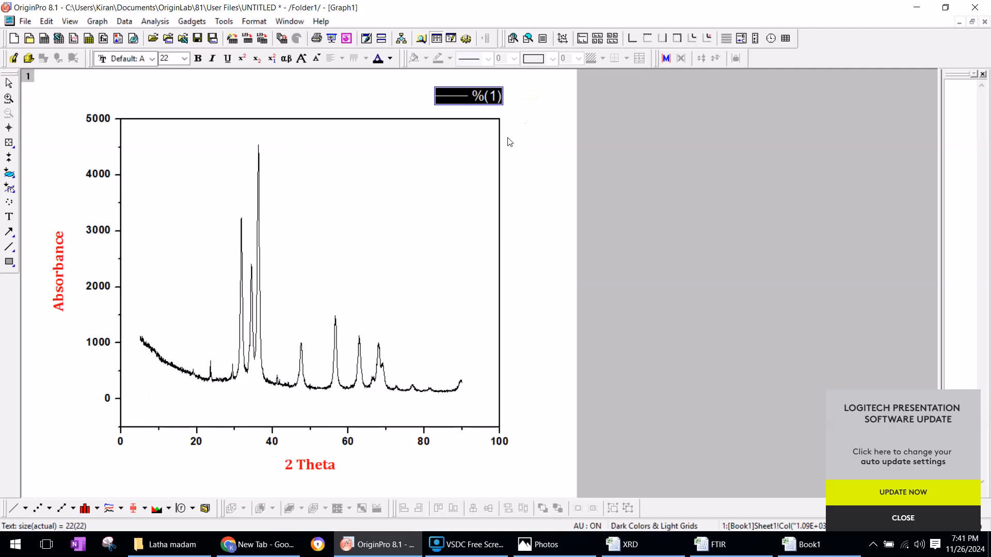
text(n)
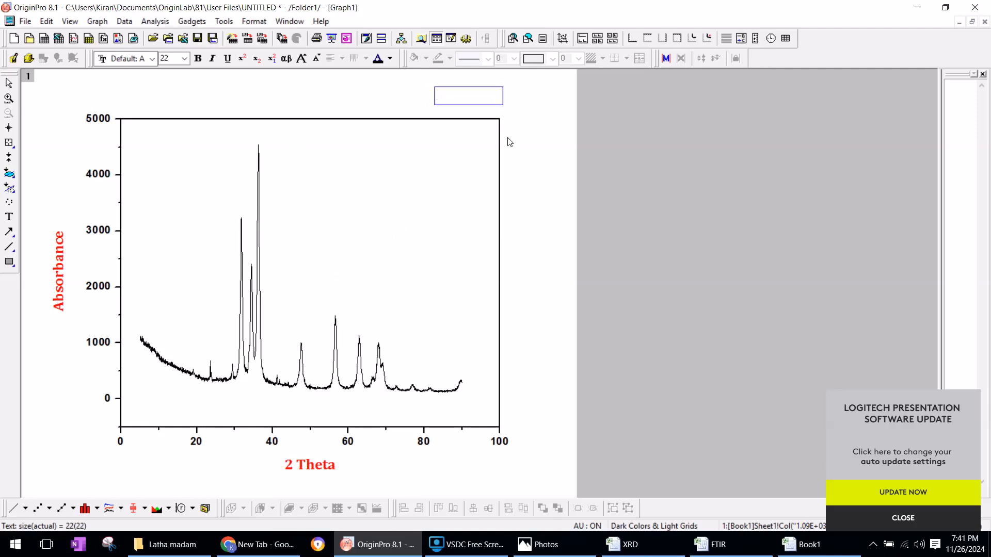
text(n)
key(BackSpace)
key(BackSpace)
text(Z)
key(BackSpace)
key(BackSpace)
text(ZnO NPs)
key(ctrl+a)
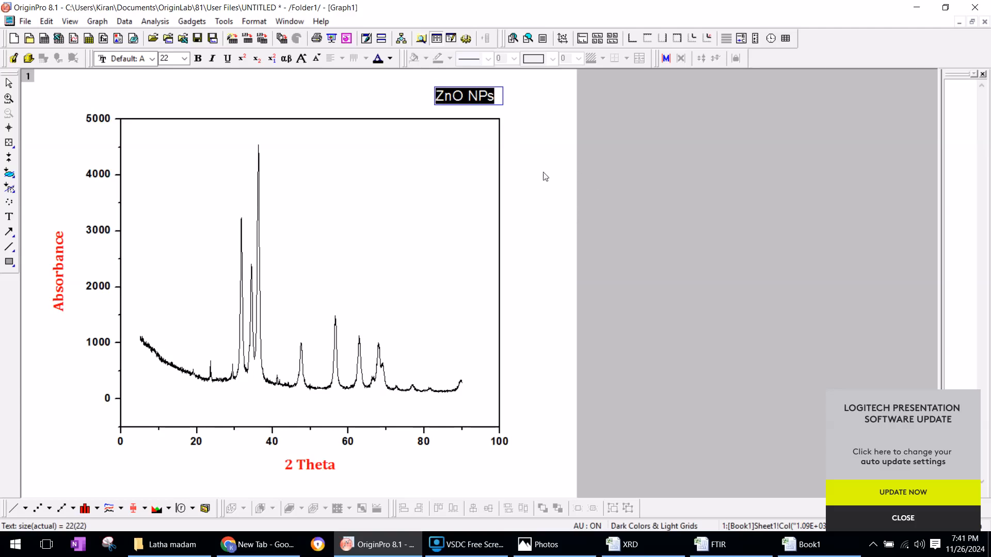
click(151, 59)
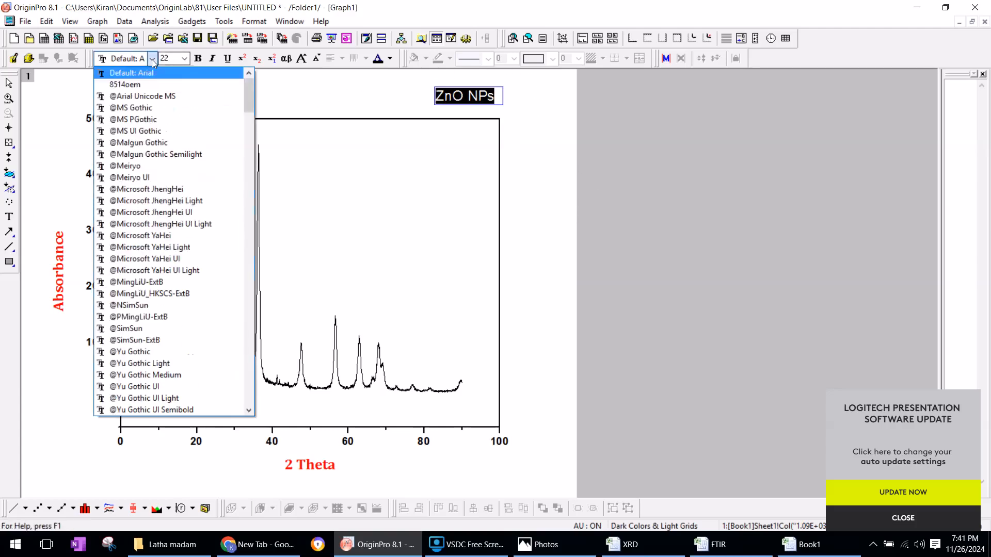
click(157, 155)
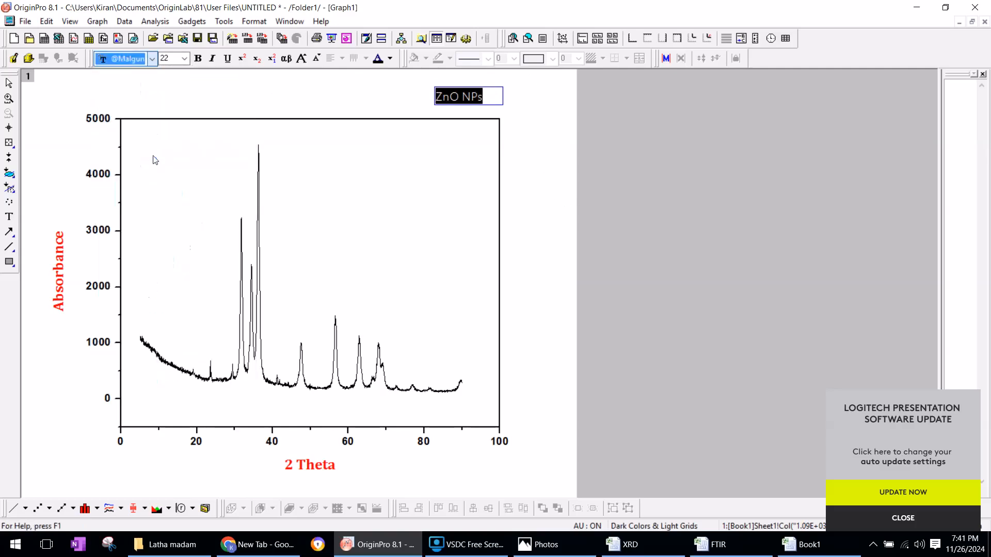
click(185, 58)
click(169, 198)
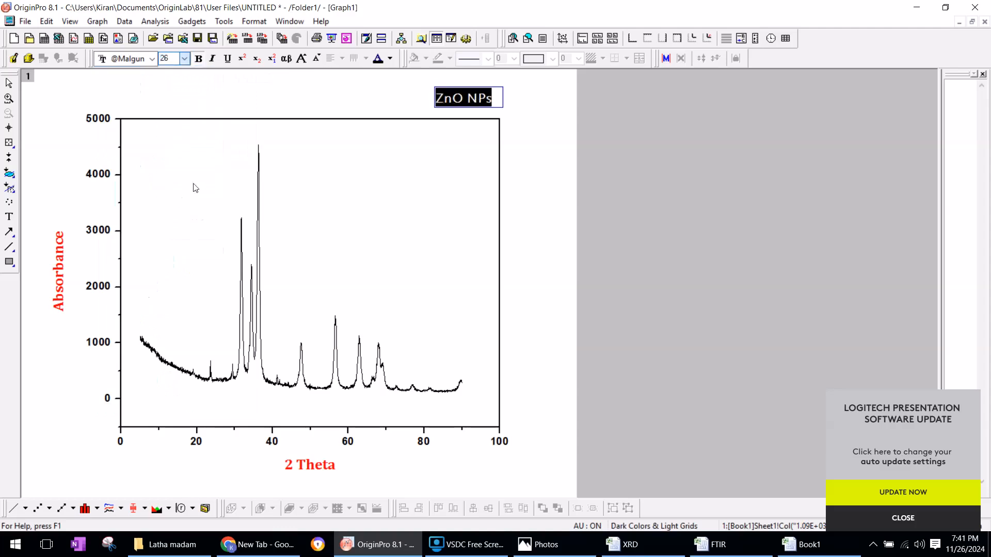
Color the "ZnO NPs" legend text red
click(391, 59)
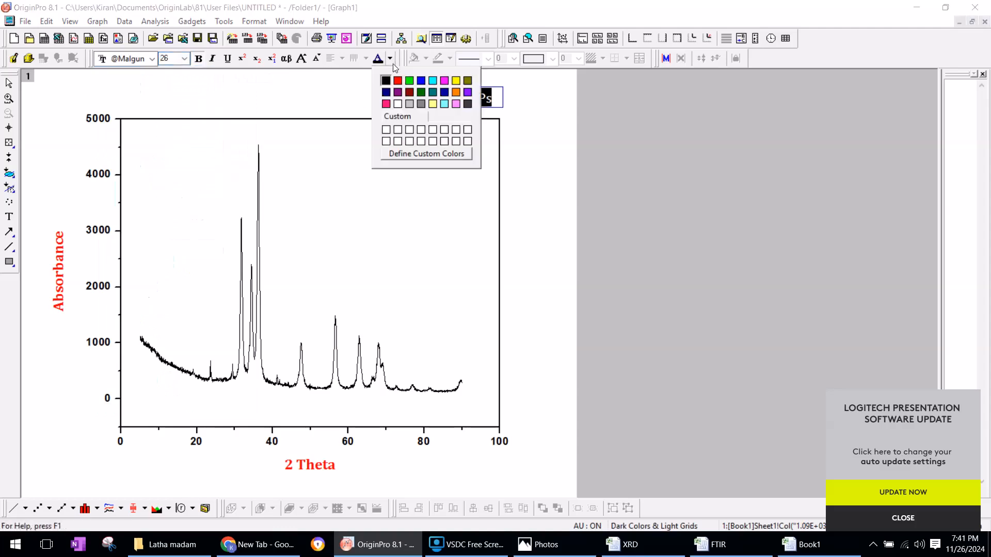
click(397, 80)
click(457, 99)
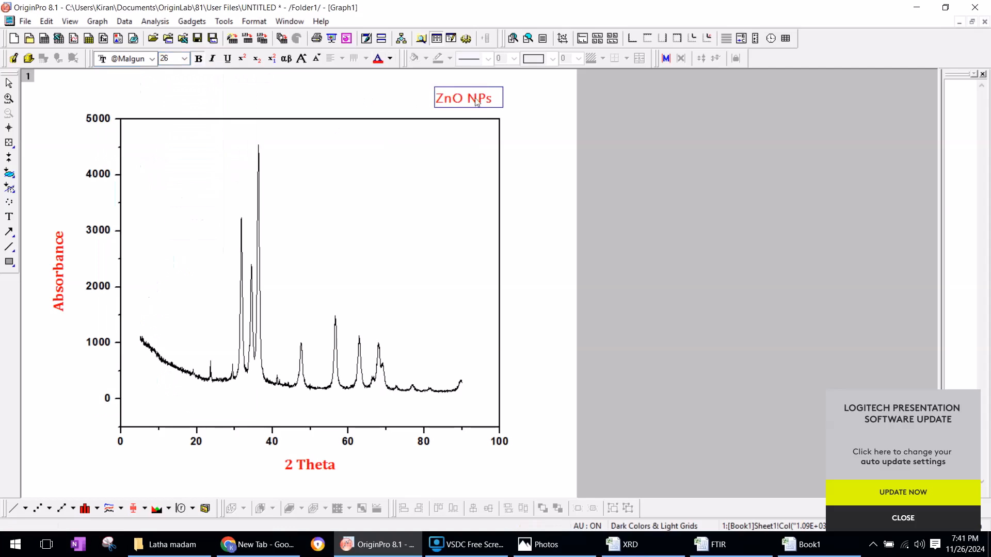
Change the font of the whole "ZnO NPs" legend text to Cambria
drag(493, 98, 437, 99)
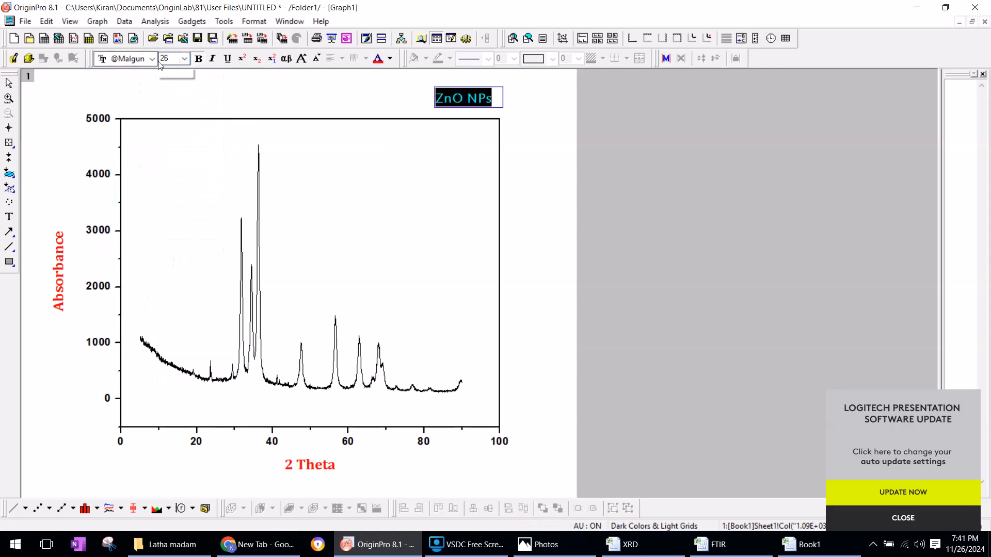
click(152, 59)
text(C)
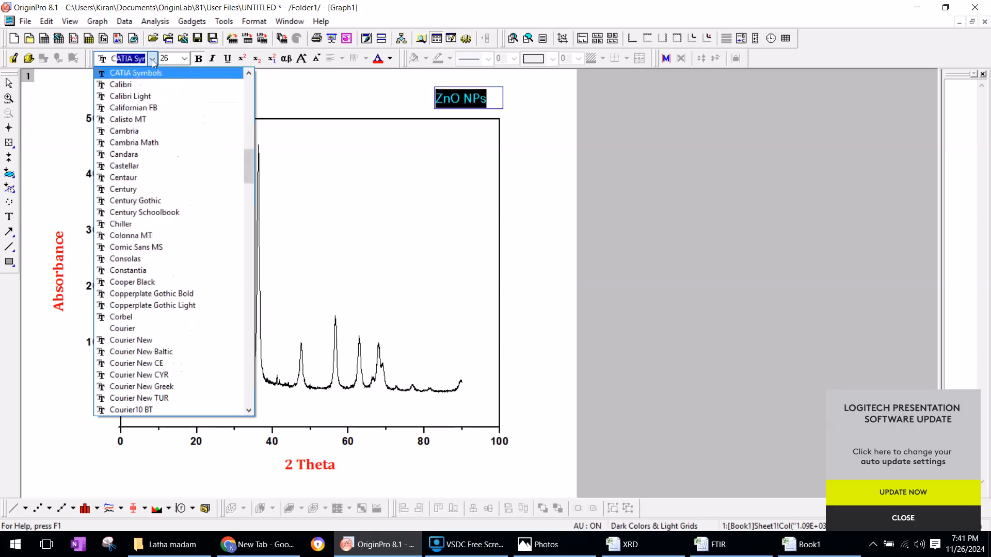
text(ambria)
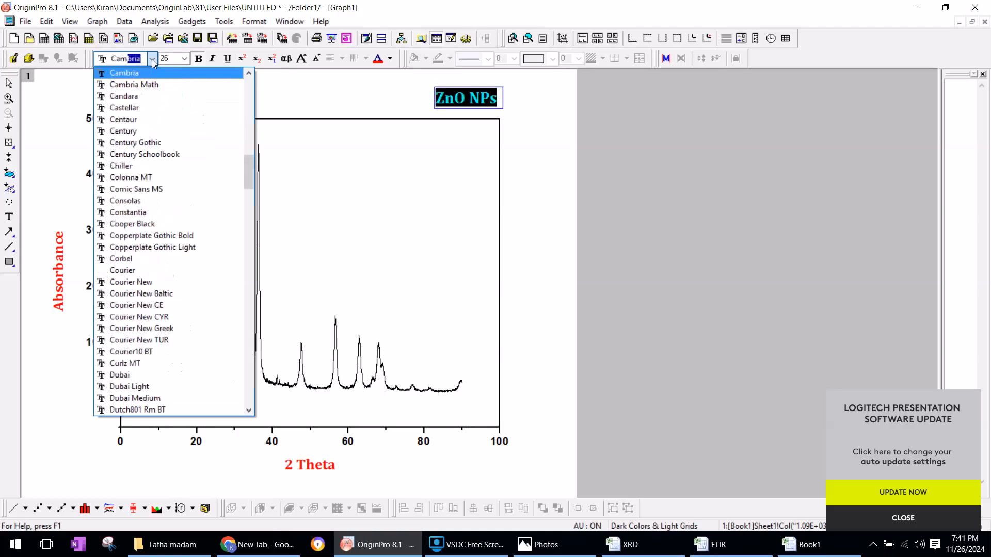
key(Return)
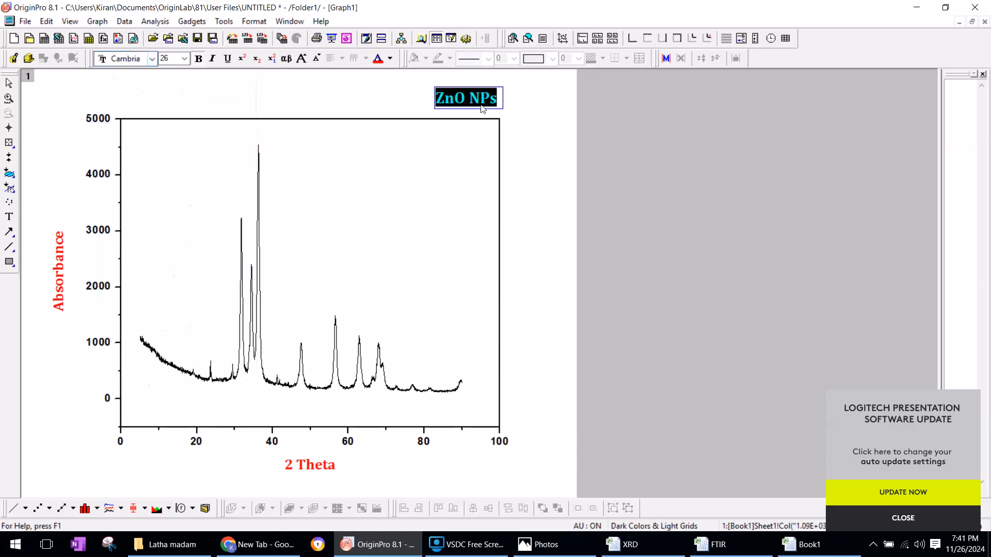
Move the "ZnO NPs" legend box inside the graph frame, near its upper-right corner
click(480, 99)
click(486, 88)
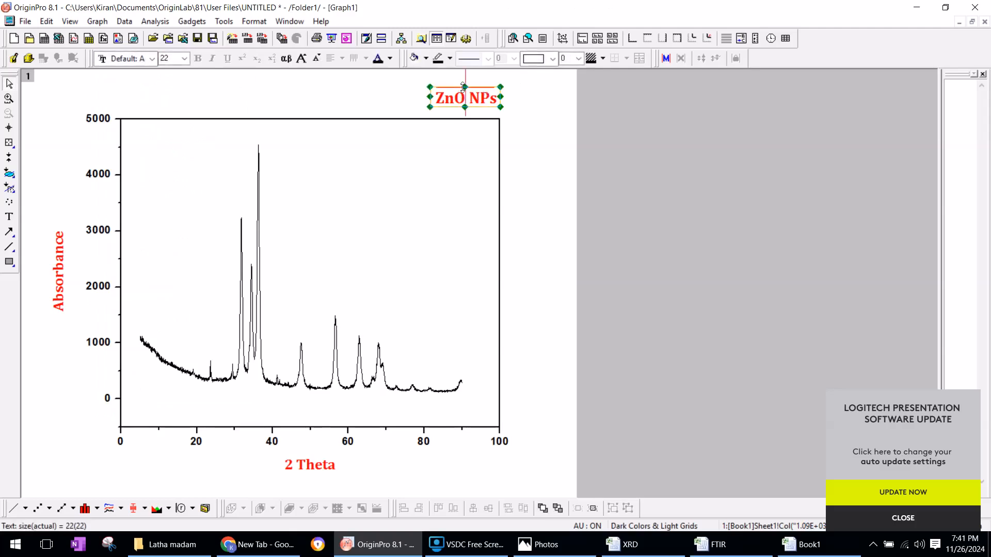
click(480, 91)
drag(480, 91, 464, 136)
click(410, 353)
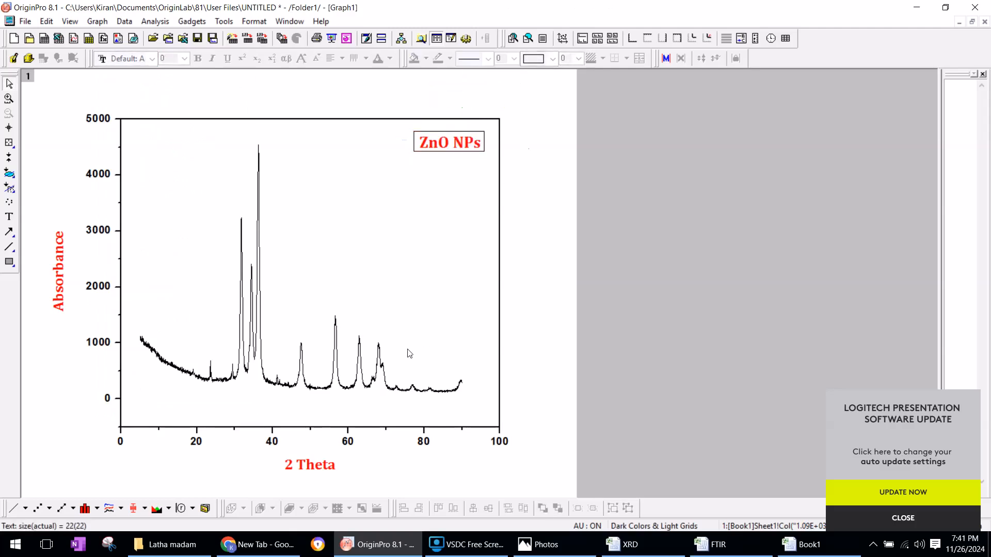
Adjust the line width of the plotted XRD curve in its plot details and confirm the settings
double_click(260, 258)
click(562, 252)
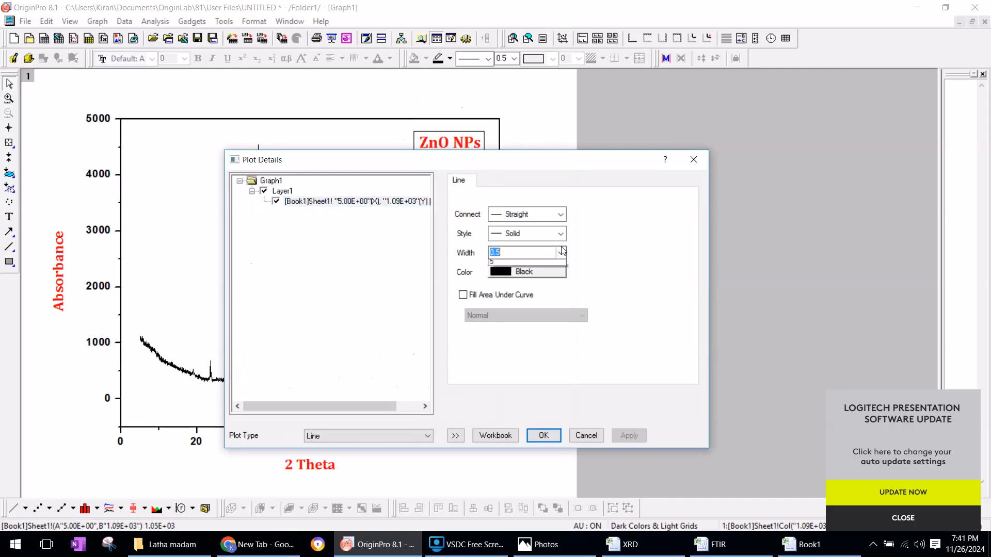
click(527, 281)
click(543, 435)
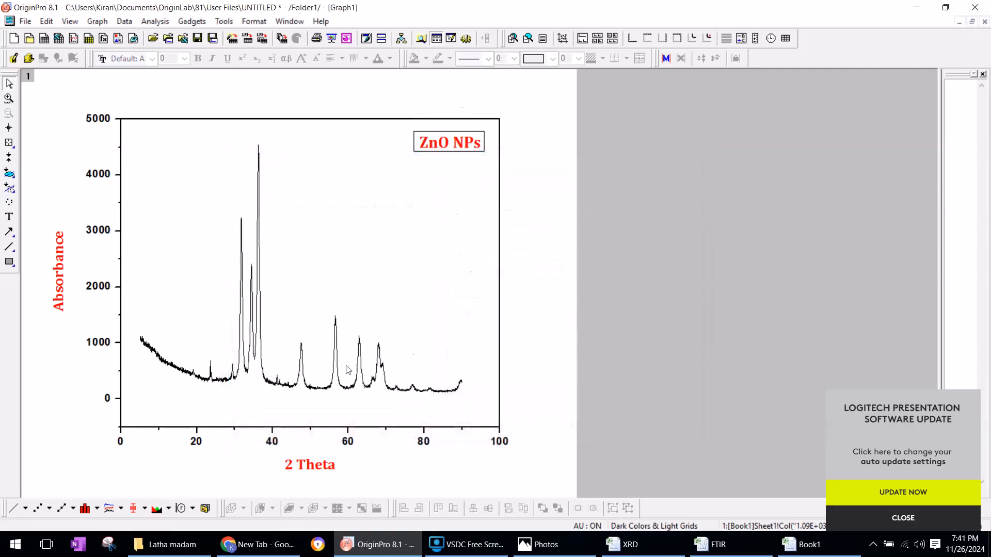
Set the thickness of the graph's top and bottom axes to 3 pts
double_click(167, 120)
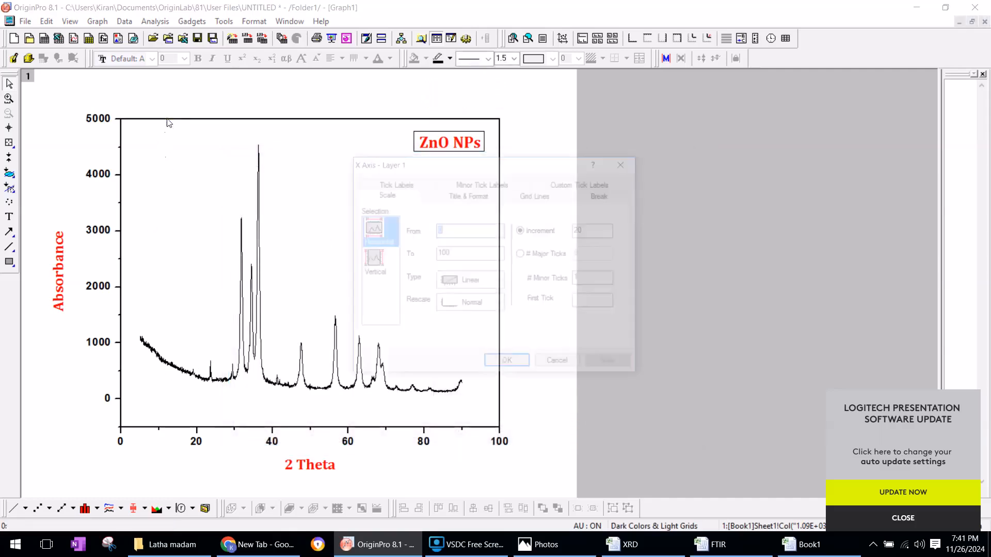
click(468, 194)
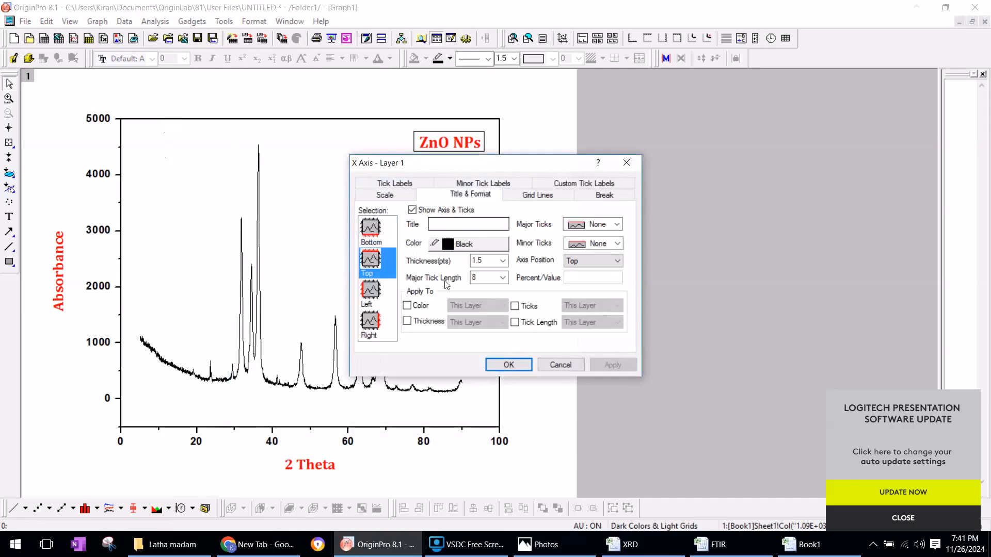
click(503, 260)
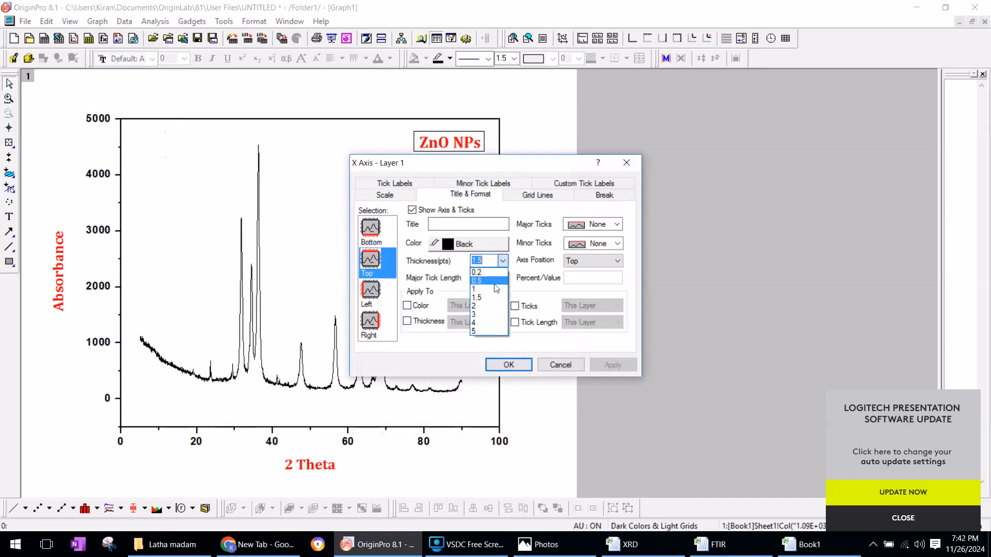
click(485, 315)
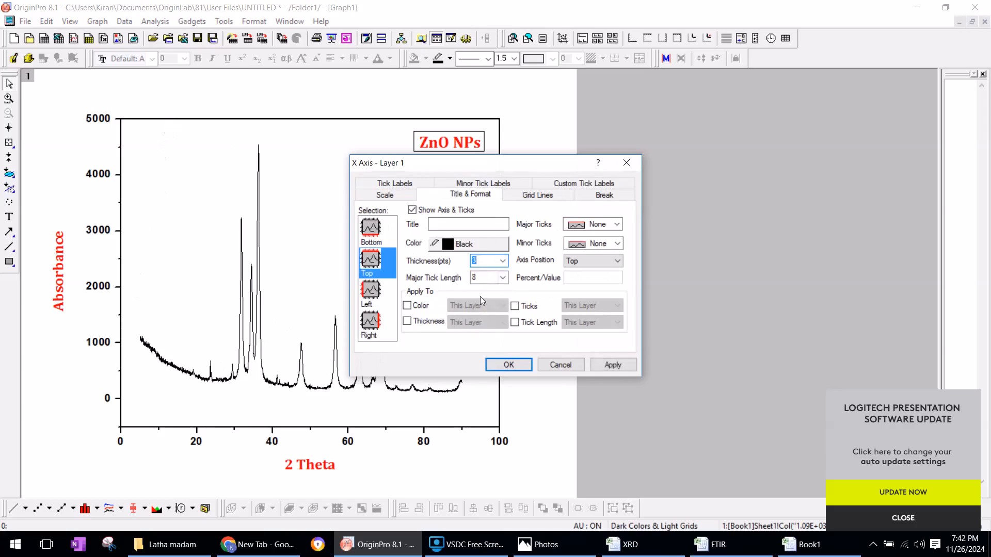
click(385, 226)
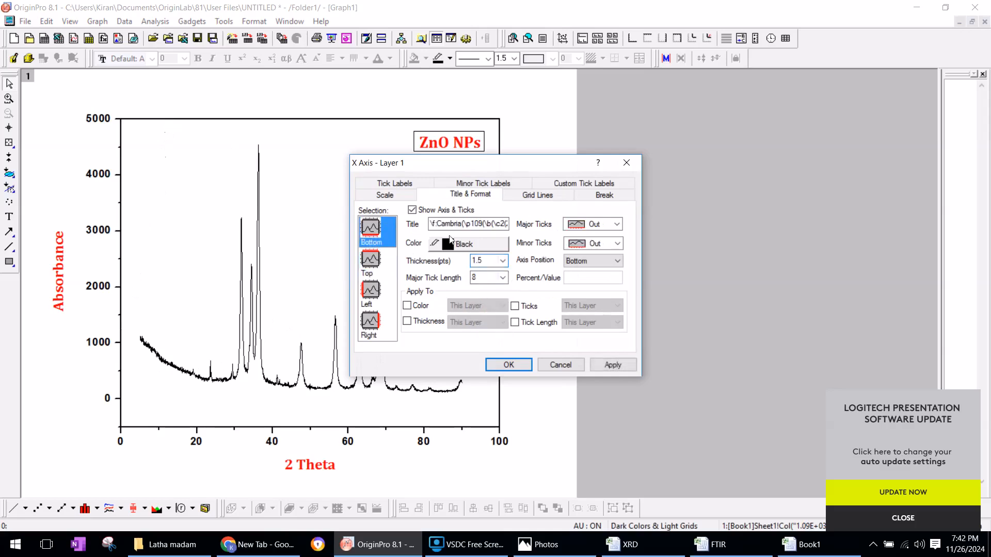
click(502, 262)
click(482, 314)
Set the thickness of the graph's left and right axes to 3 pts and confirm the axis settings
click(381, 298)
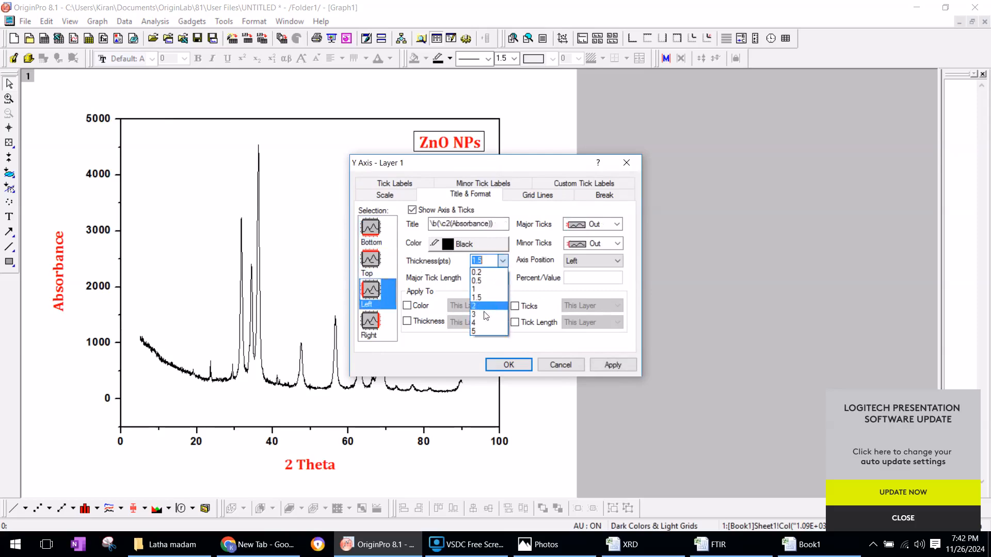
click(461, 318)
click(370, 322)
click(502, 261)
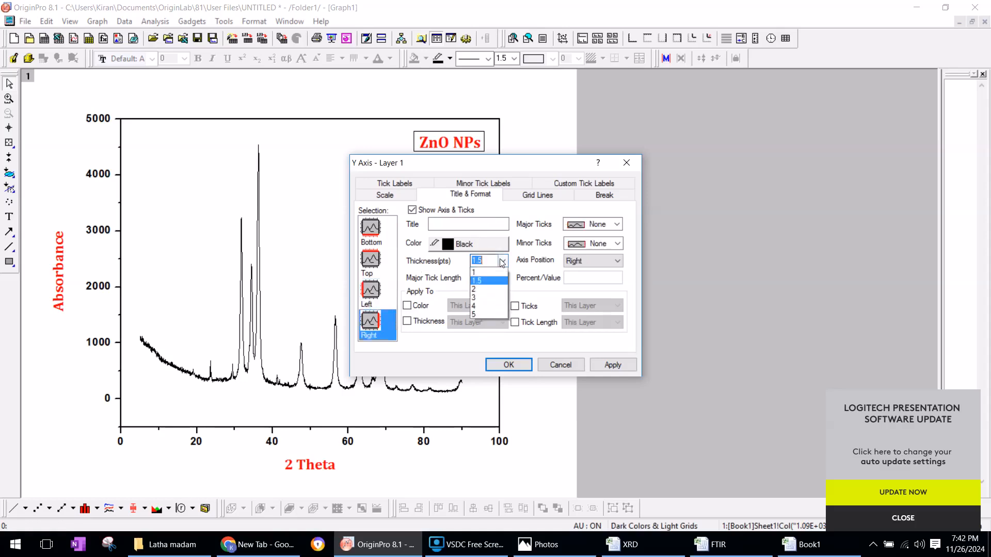
click(480, 313)
click(603, 365)
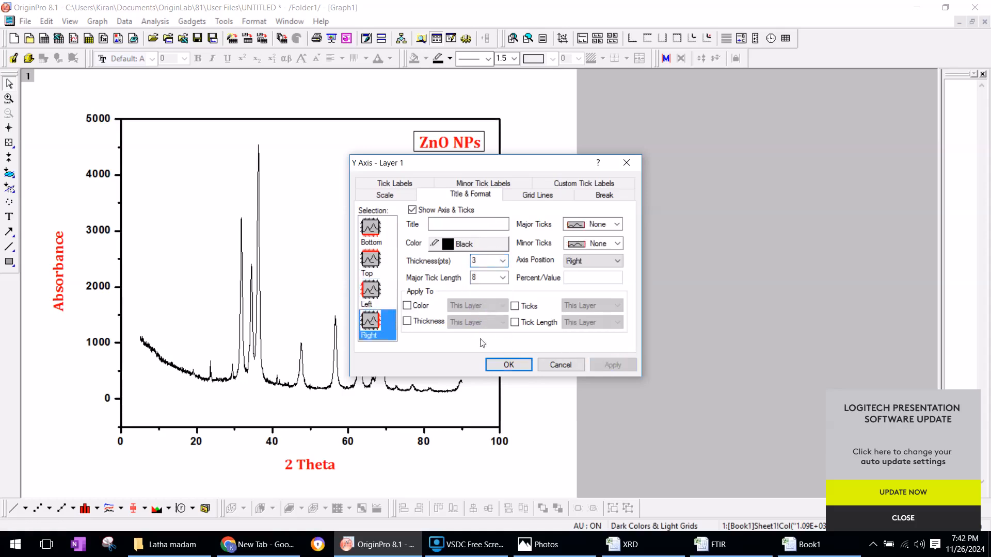
click(523, 362)
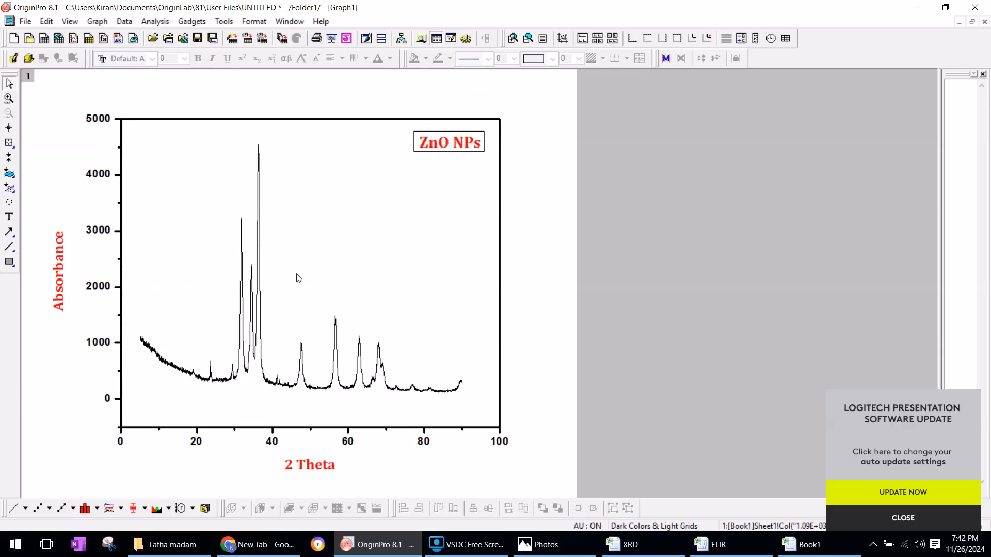
Create a new empty workbook in the project using the ORIGIN template
mouse_move(467, 546)
click(25, 23)
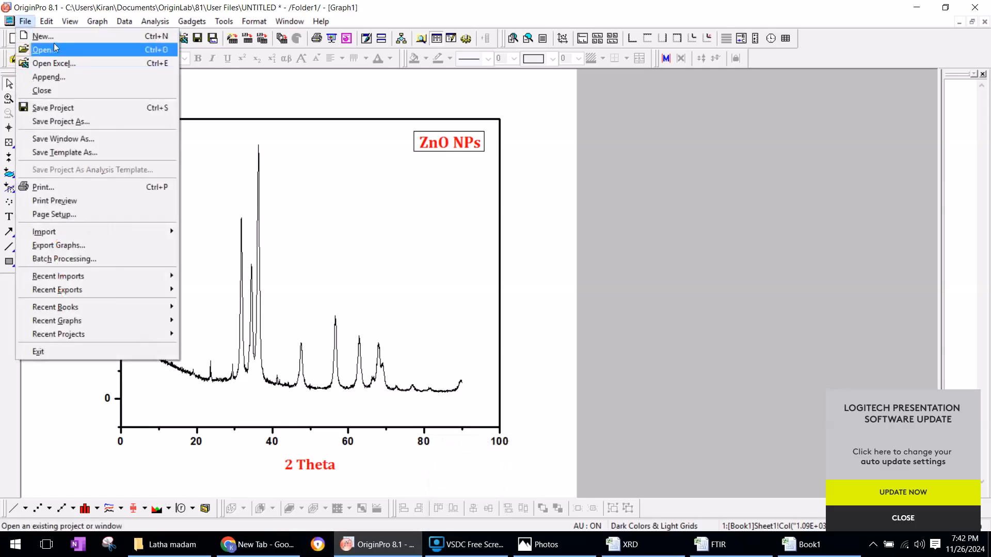
click(44, 36)
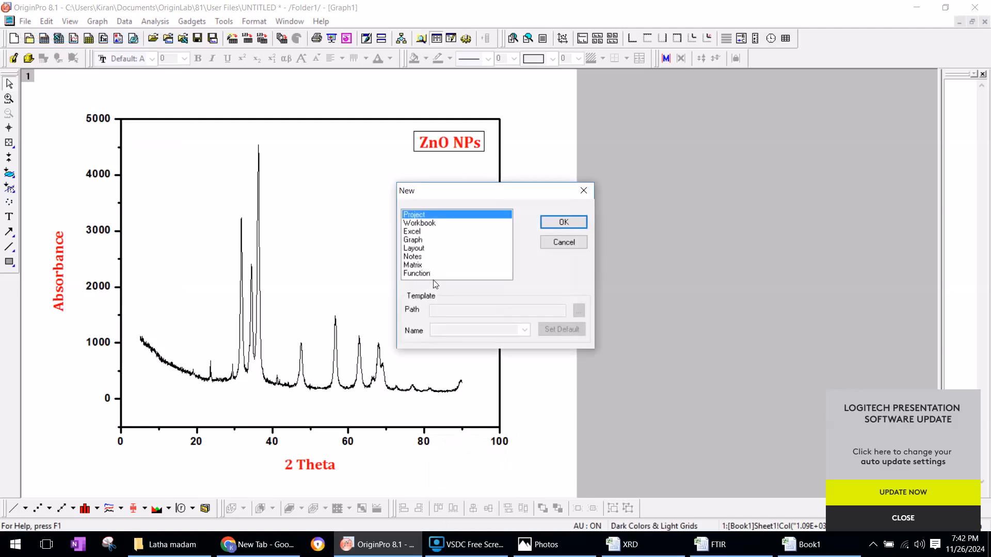
click(419, 223)
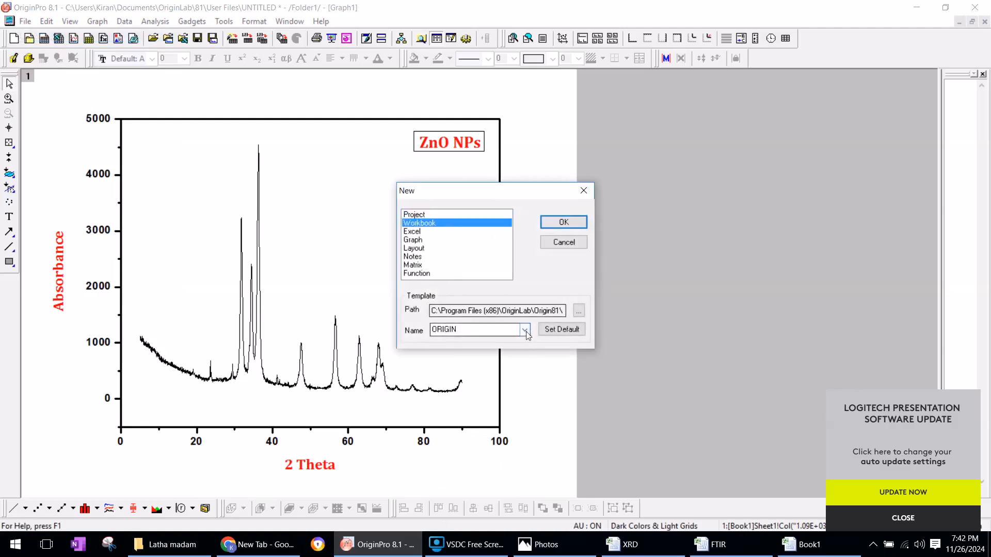
click(568, 223)
Switch to File Explorer and go to the Characterization folder inside GMIT > MSc Project
right_click(166, 544)
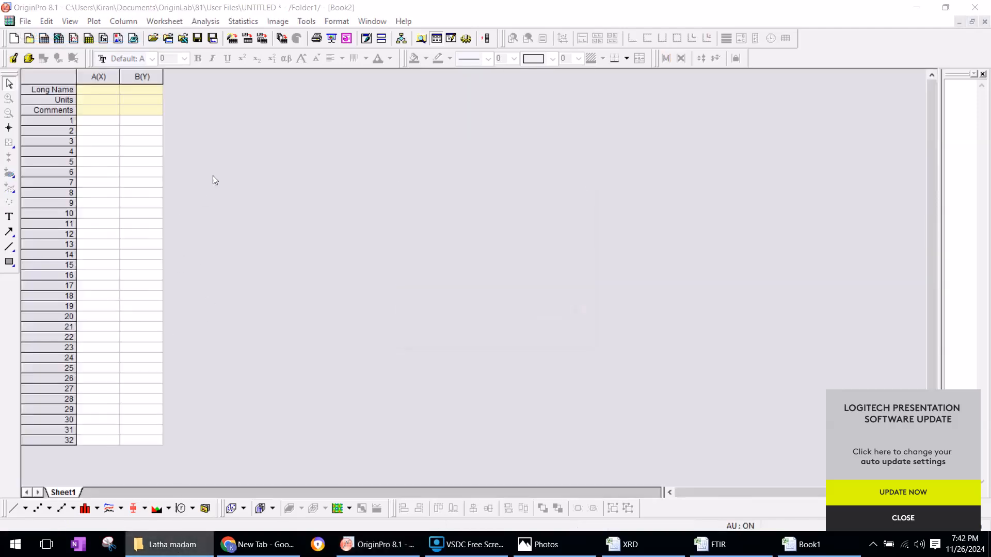
click(165, 544)
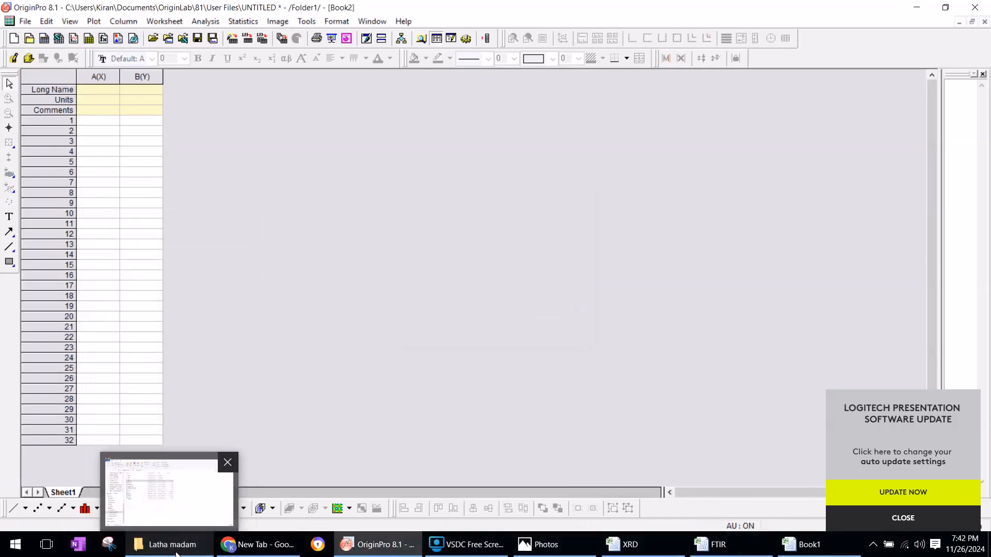
click(166, 545)
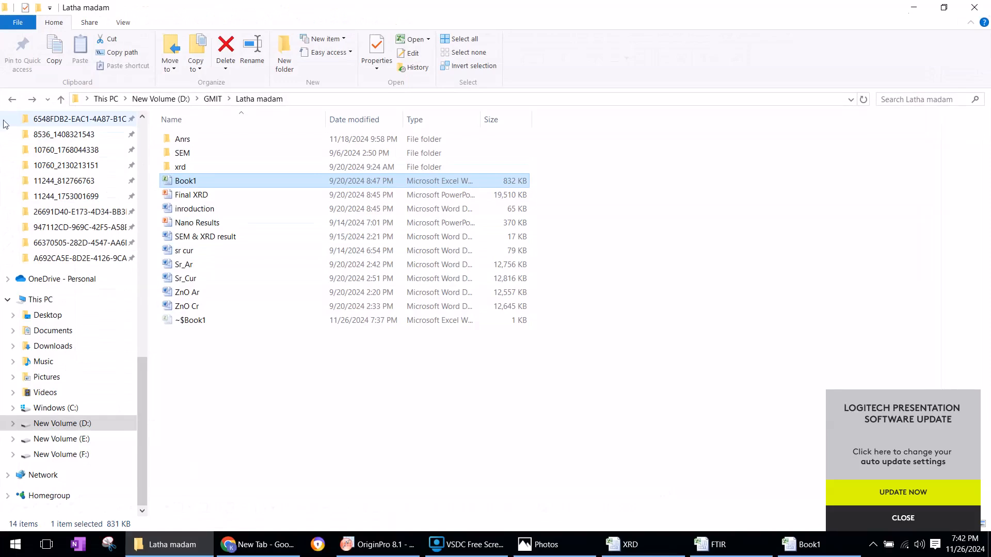
click(12, 99)
scroll(261, 377, down, 2)
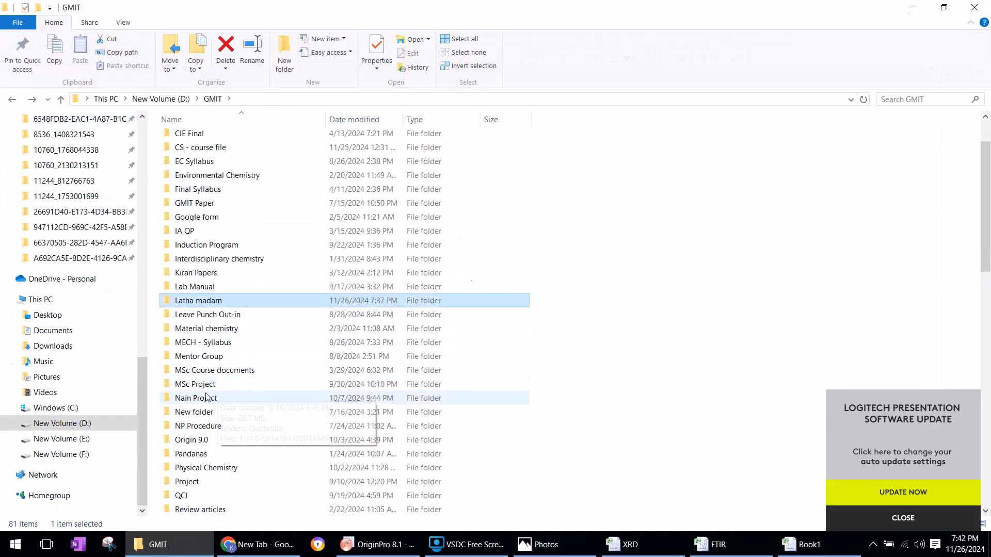
double_click(208, 390)
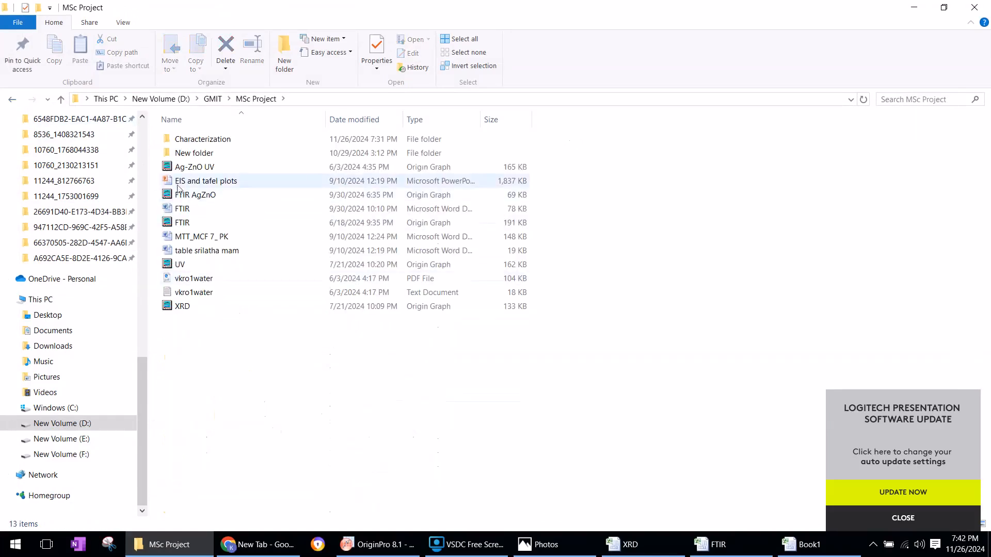
double_click(200, 139)
View the UR text file and close it, and open the FTIR workbook in Excel
double_click(951, 155)
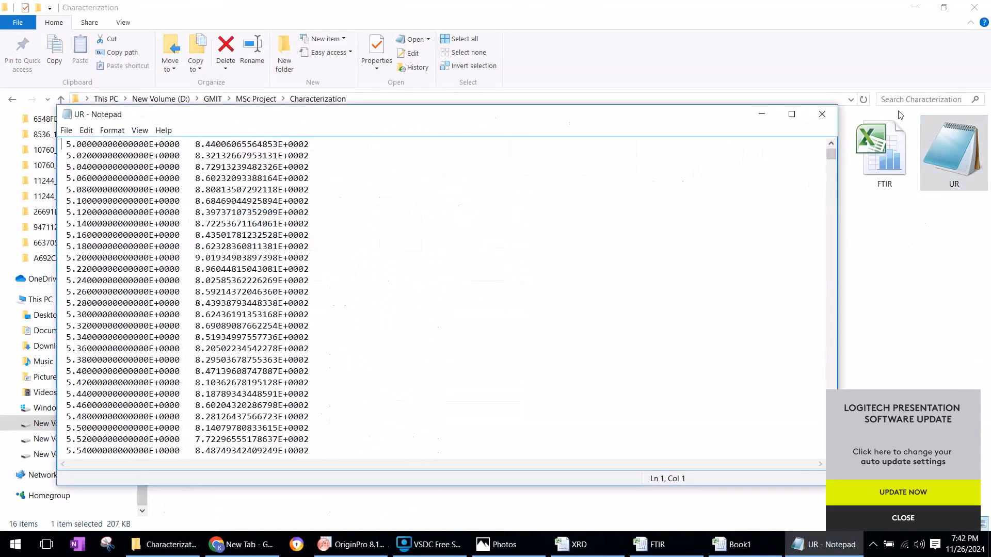
click(828, 116)
double_click(890, 164)
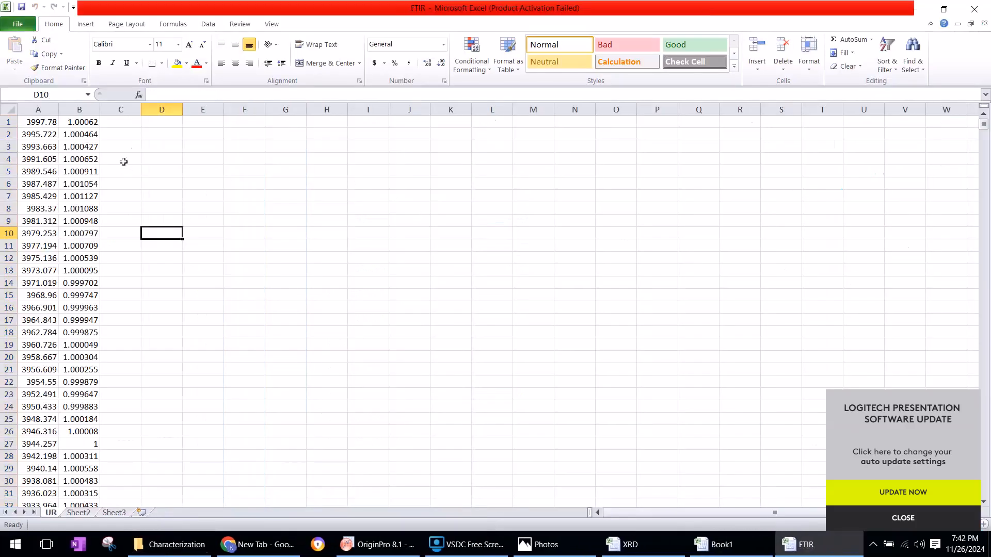
Copy columns A and B of the UR sheet in the FTIR workbook
click(41, 109)
ctrl+click(85, 109)
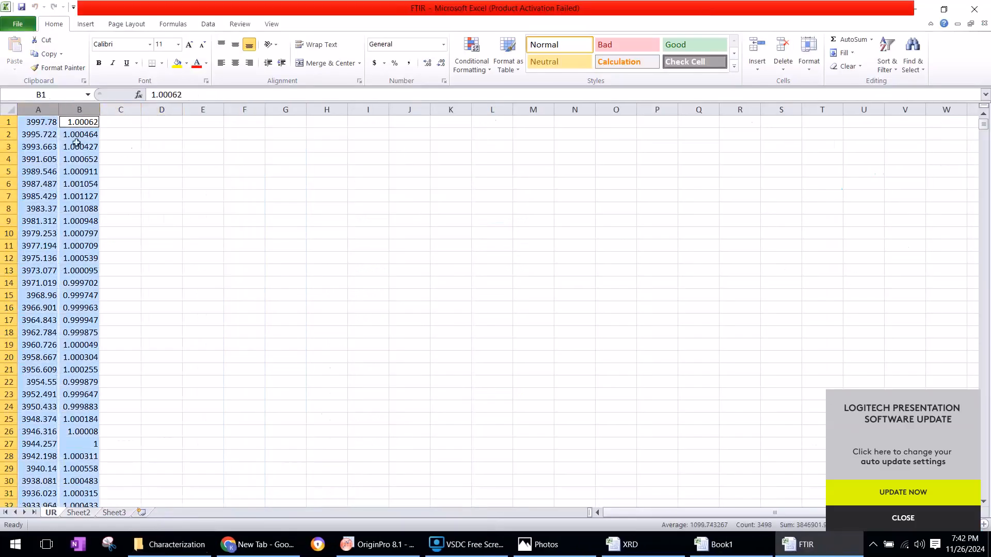
right_click(76, 143)
click(101, 173)
Switch to OriginPro, paste the copied FTIR data into columns A(X) and B(Y) of the new workbook, and plot it as a line graph
click(377, 544)
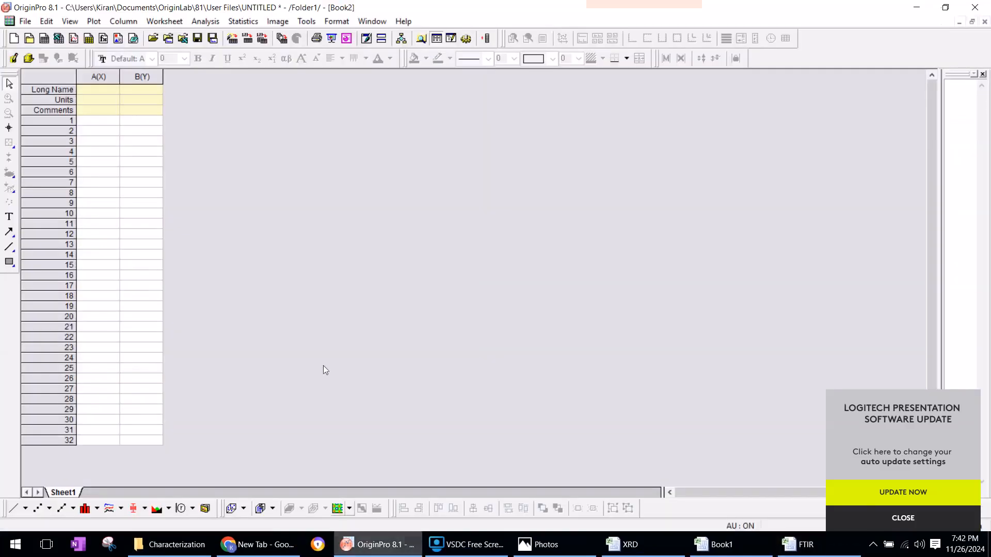
click(99, 76)
ctrl+click(142, 76)
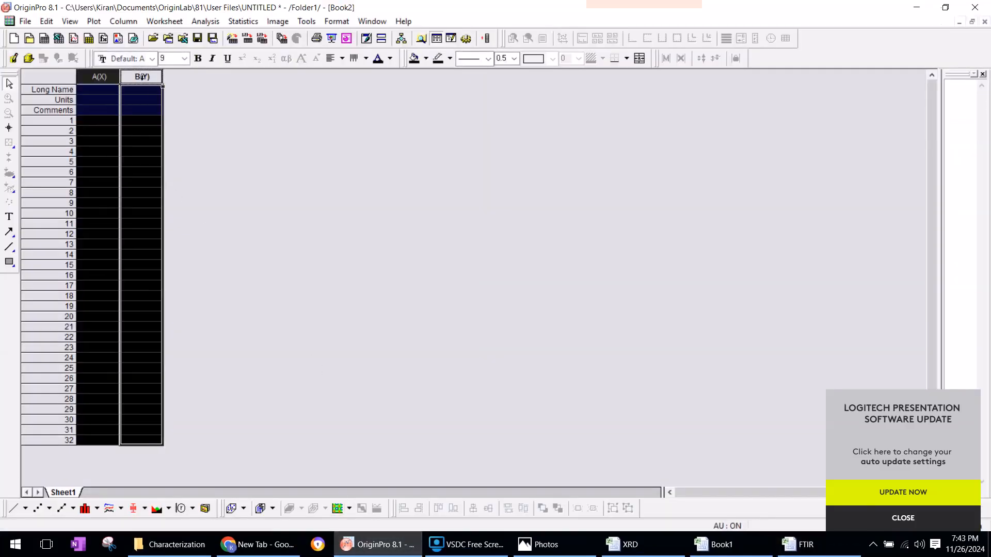
key(ctrl+v)
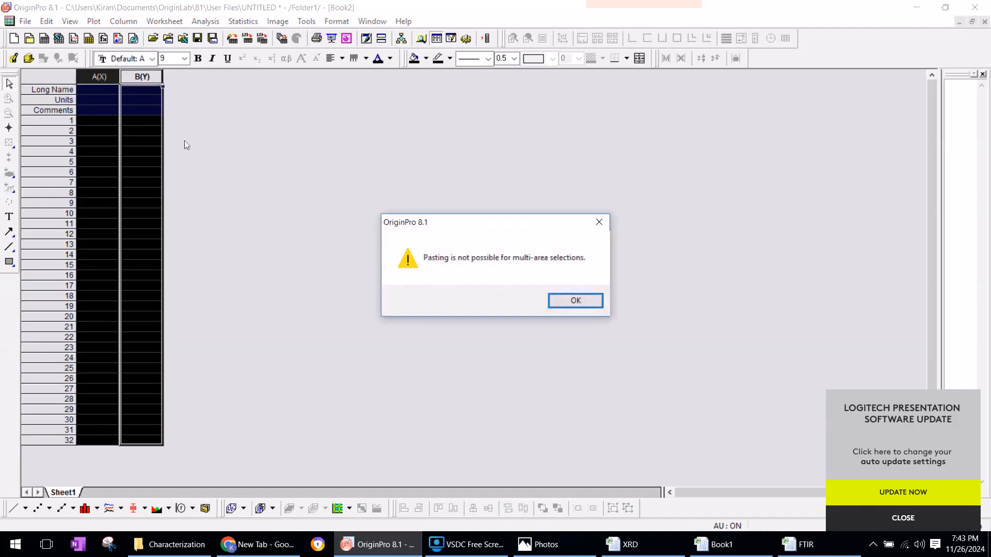
click(577, 301)
click(601, 302)
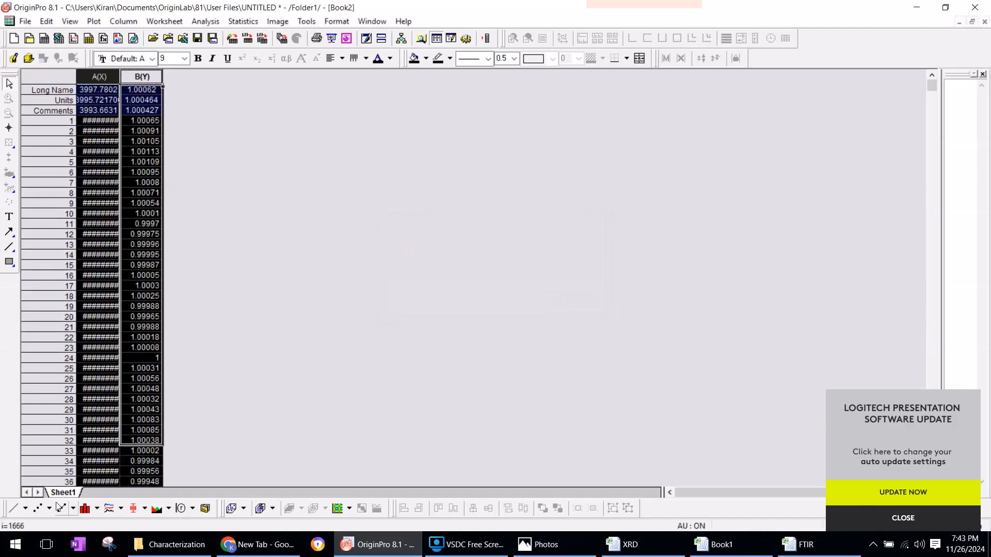
click(13, 509)
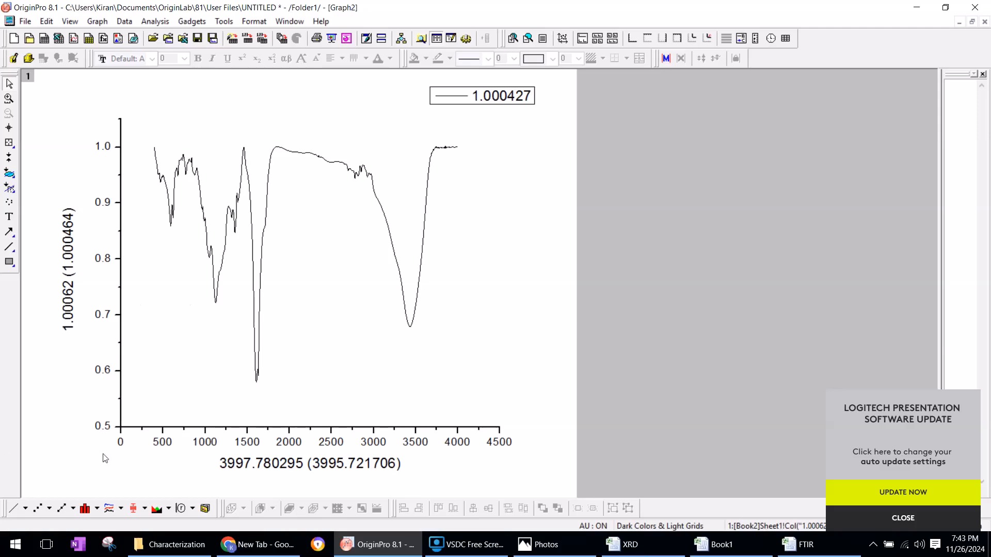
Switch to File Explorer and open the UR image from the Characterization folder in Photos
click(175, 543)
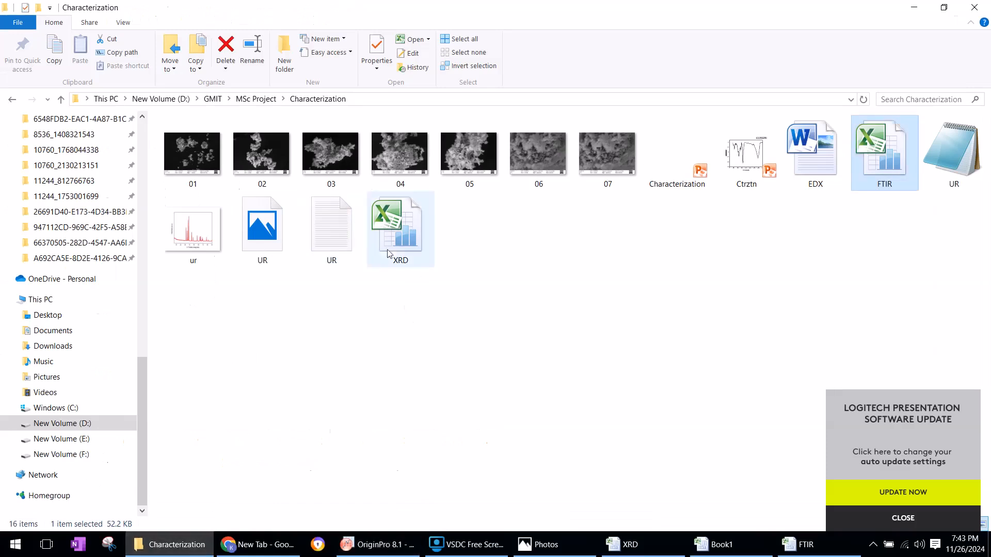
click(289, 313)
double_click(267, 243)
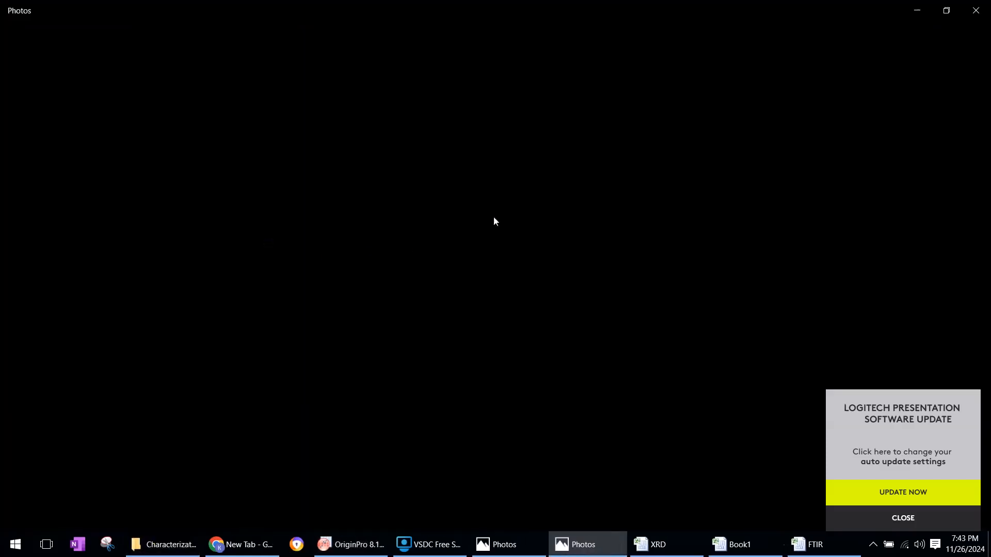
Close the Photos window, open the UR text file from the Characterization folder, and copy all of its contents
key(alt+F4)
double_click(331, 242)
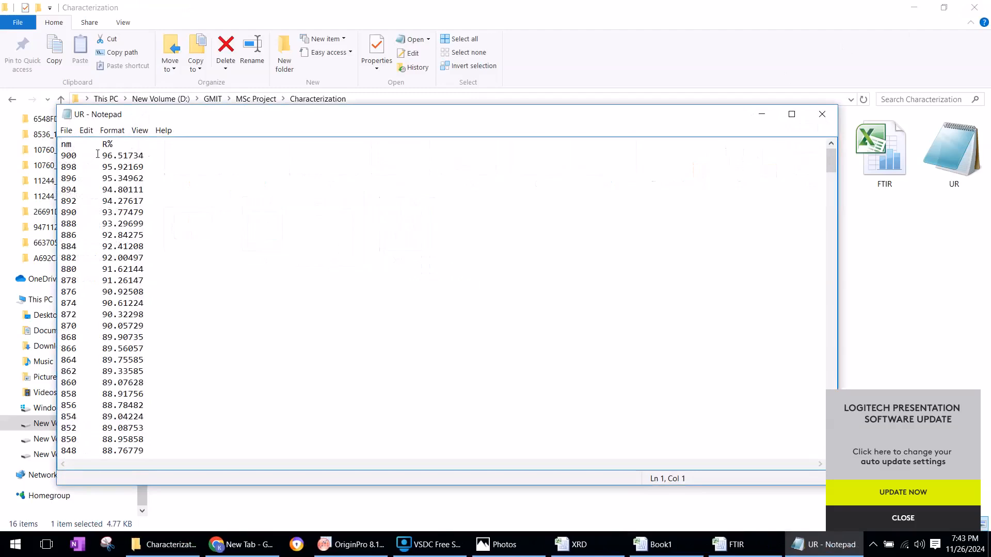
key(ctrl+a)
right_click(122, 187)
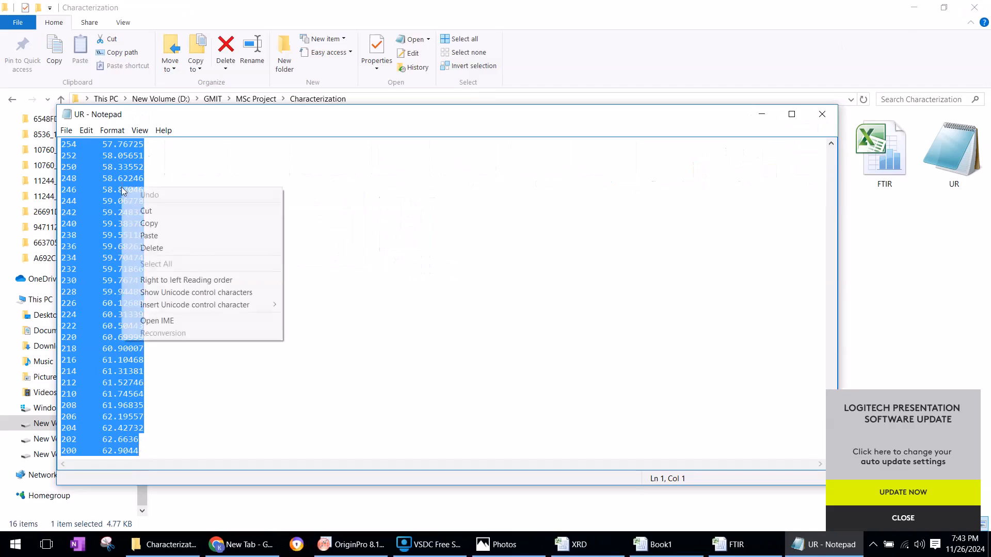
click(150, 223)
Switch to OriginPro and create a new workbook
click(351, 545)
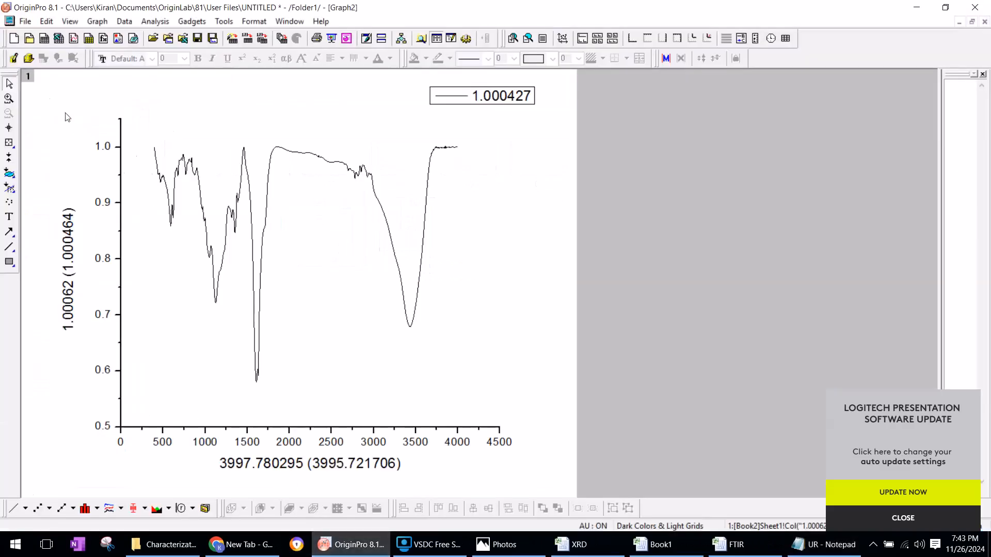
click(25, 21)
click(42, 36)
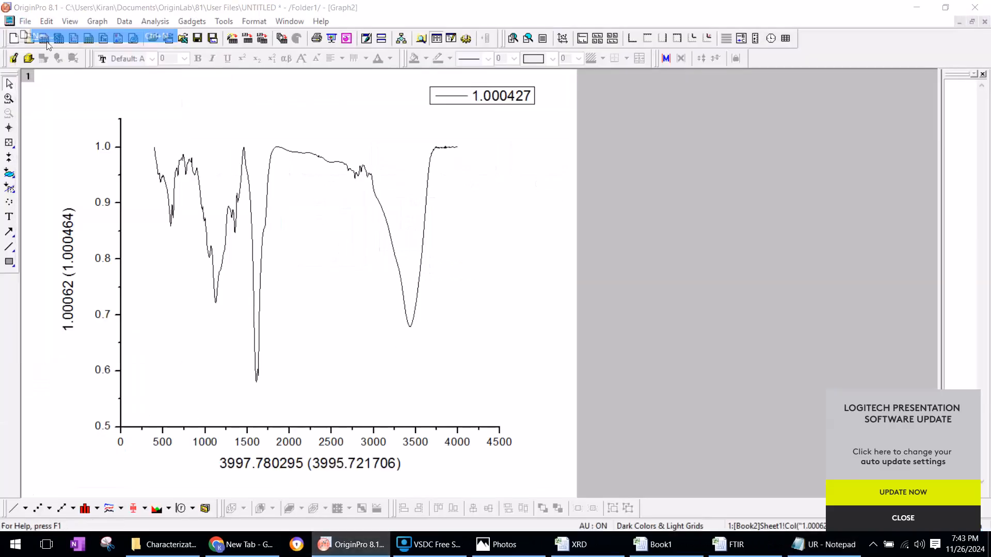
click(546, 227)
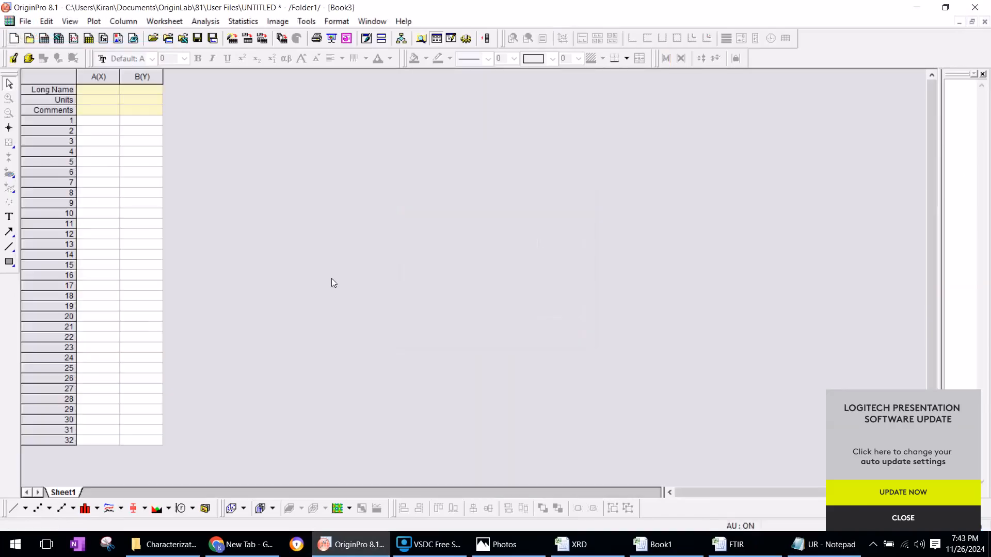
Paste the copied UR data into columns A(X) and B(Y) and plot it as a line graph
click(107, 77)
click(145, 77)
click(117, 78)
shift+click(159, 78)
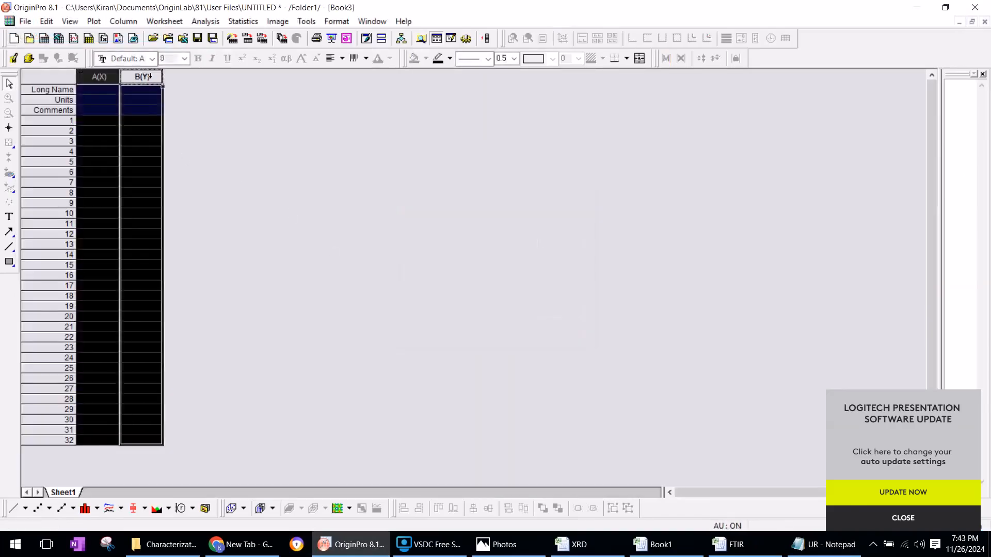
key(ctrl+v)
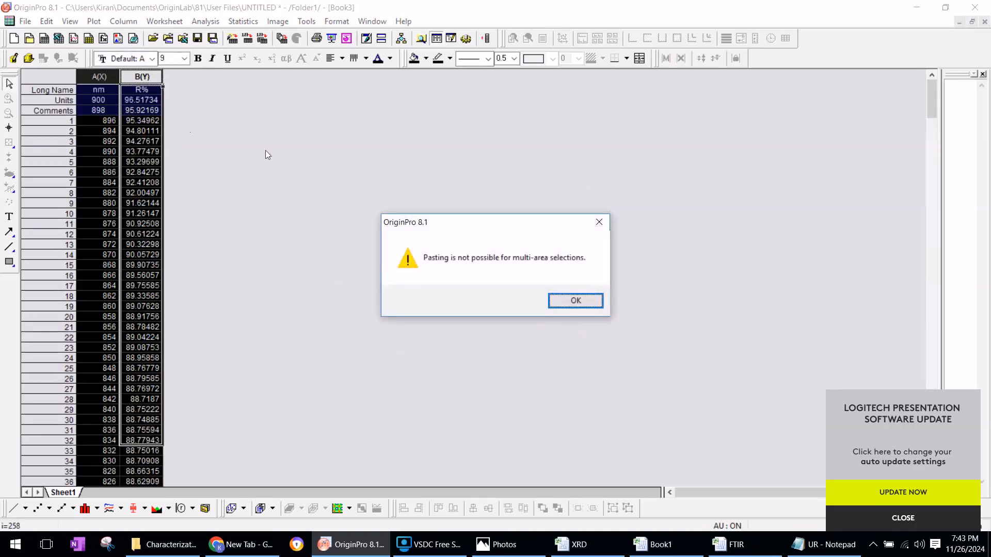
click(554, 302)
click(14, 509)
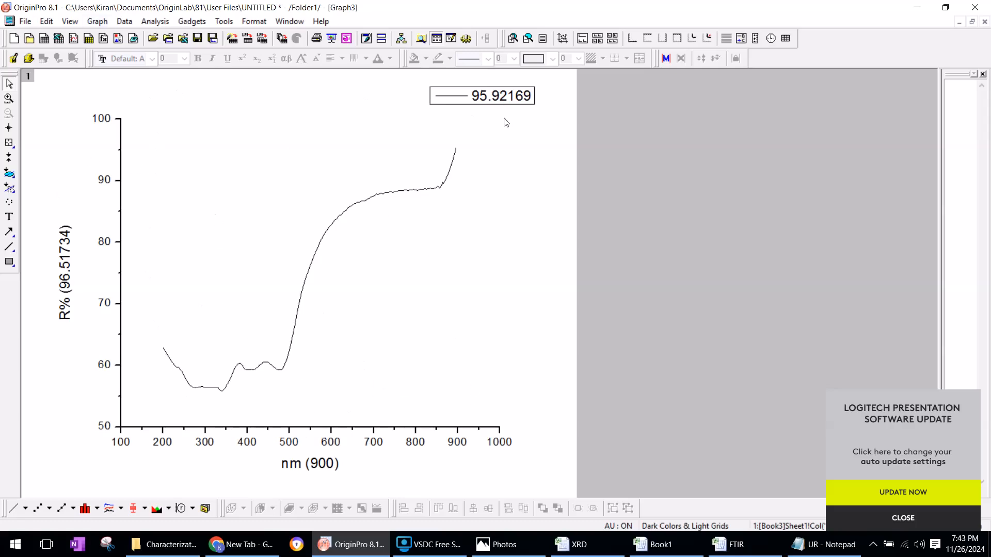
click(205, 442)
click(67, 268)
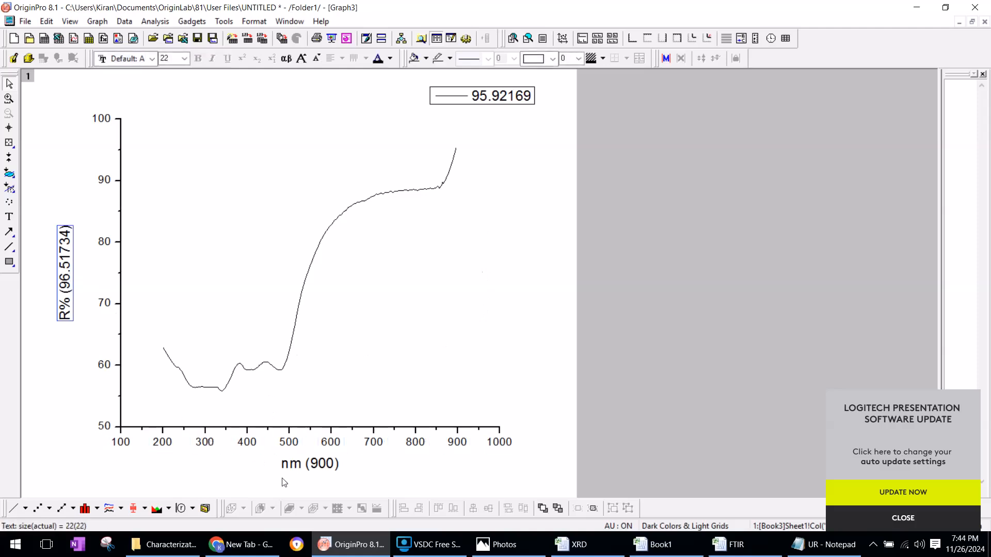
click(302, 466)
click(518, 104)
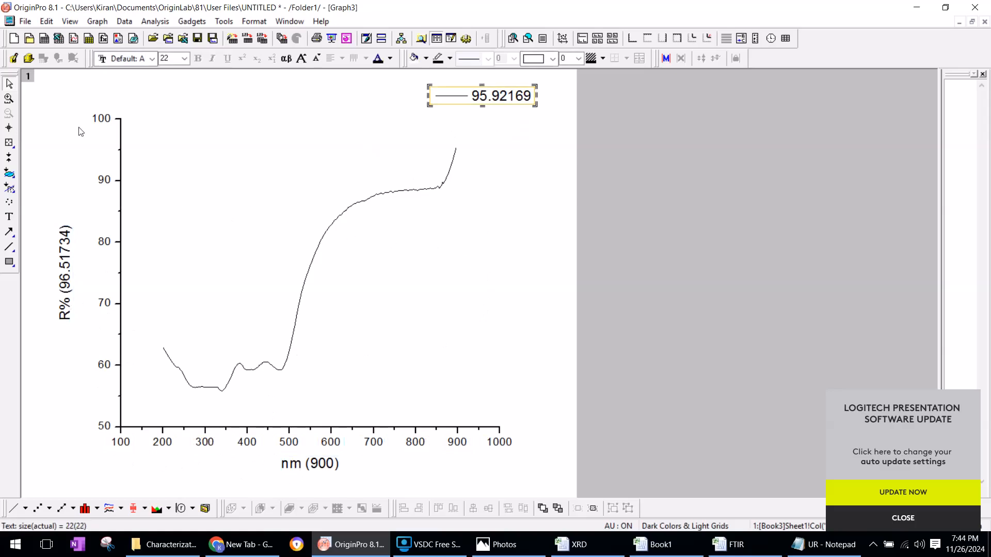
right_click(210, 262)
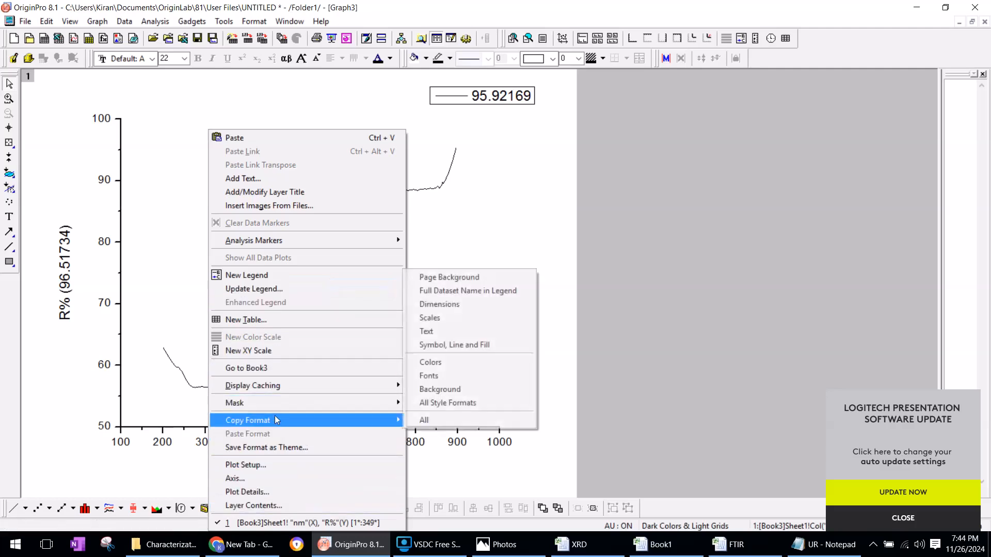
Copy the UR graph page, start PowerPoint, and dismiss the Office activation wizard
right_click(63, 87)
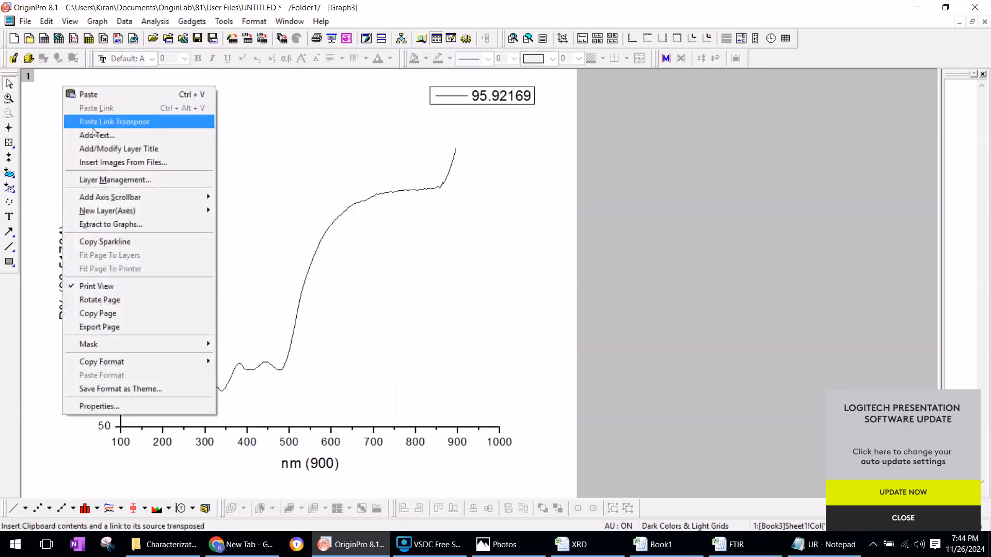
click(150, 313)
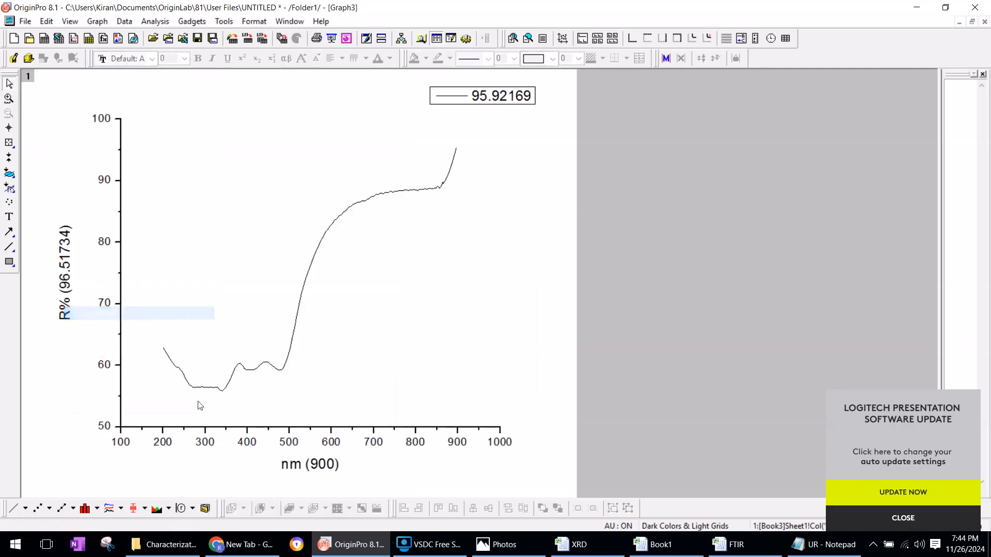
click(15, 545)
click(77, 270)
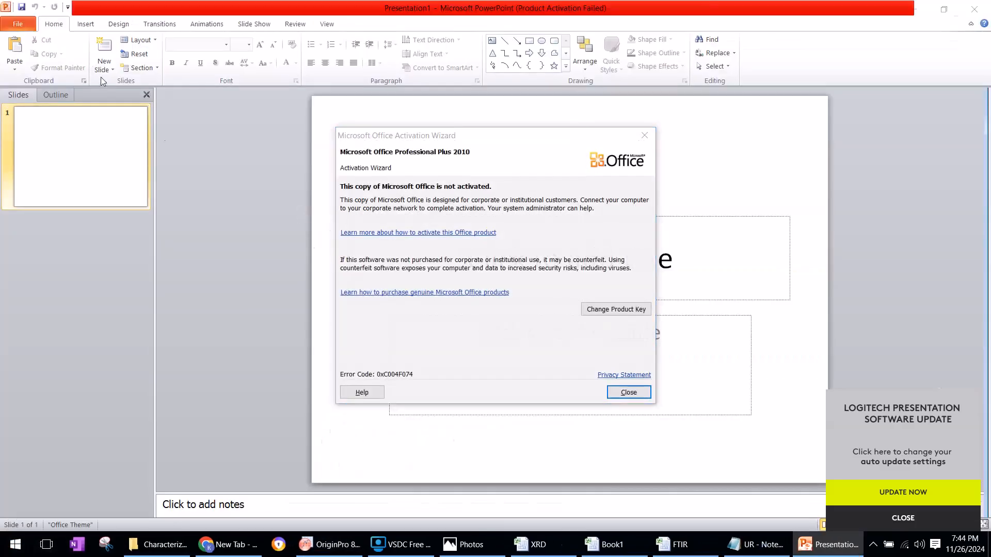
click(644, 136)
Add a slide with the Blank layout and paste the copied graph onto it
click(104, 67)
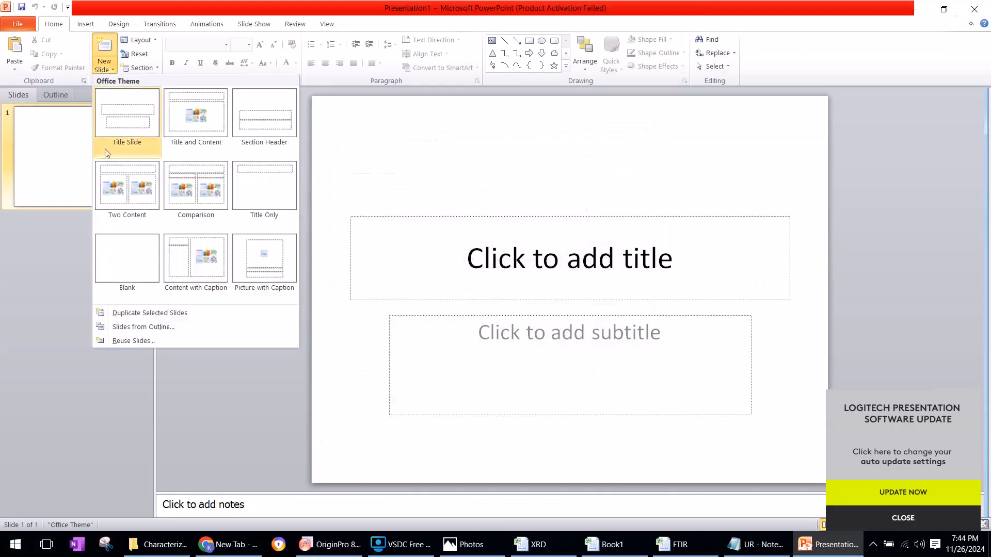
click(128, 263)
key(ctrl+v)
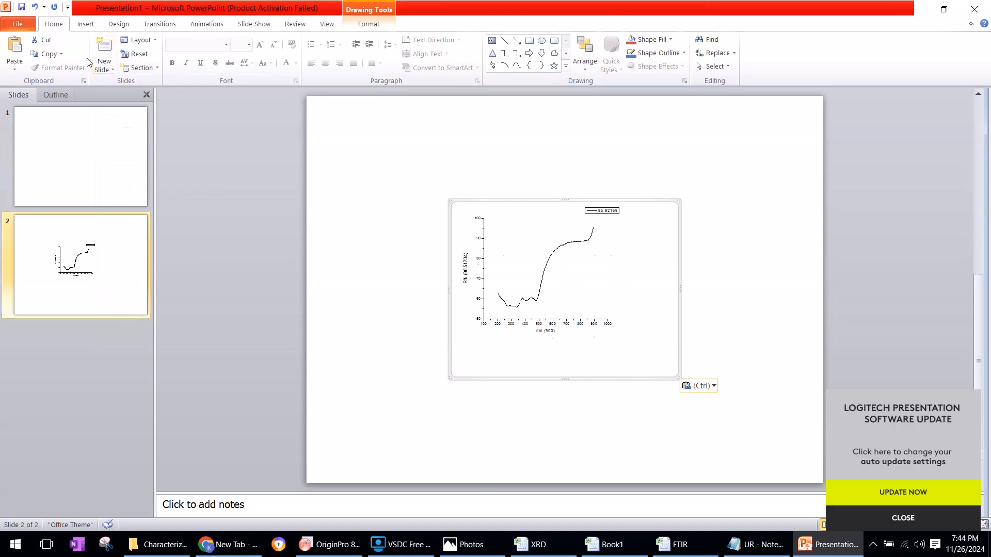
Add another blank slide and paste the graph onto it as Picture (Enhanced Metafile)
click(105, 66)
click(105, 282)
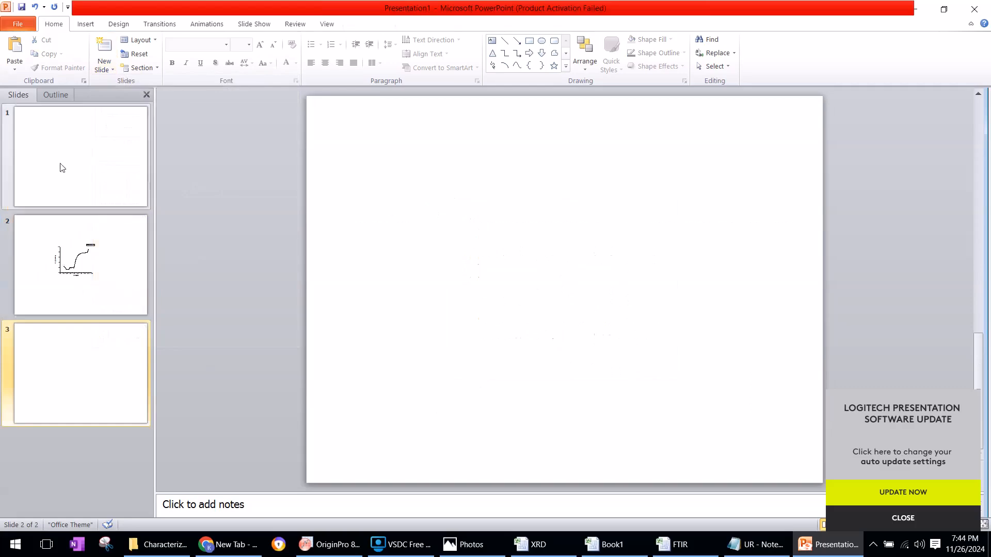
click(14, 67)
click(44, 114)
click(449, 246)
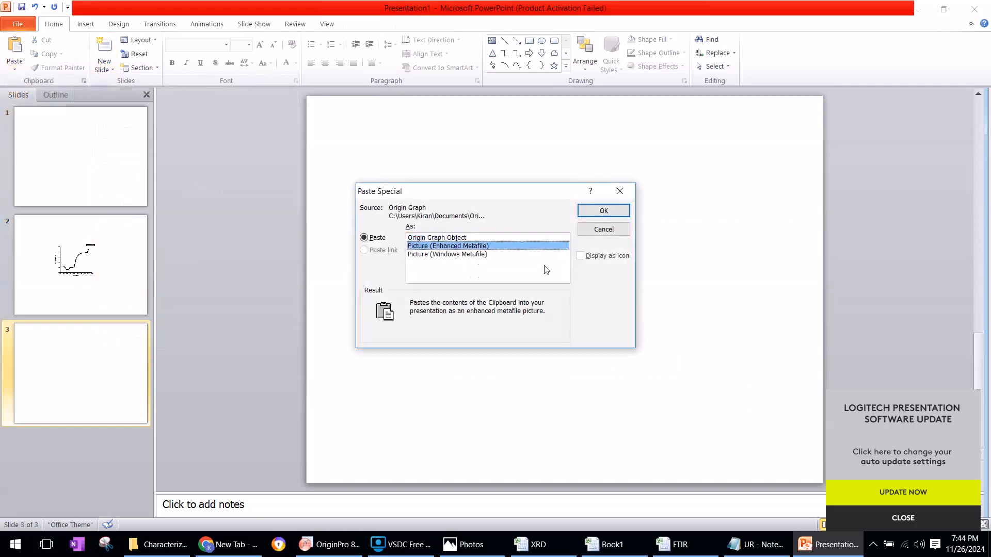
click(602, 211)
Shrink and reposition the pasted graph picture so the plot fits on slide 3, dismissing the Logitech update notification
drag(649, 419, 478, 170)
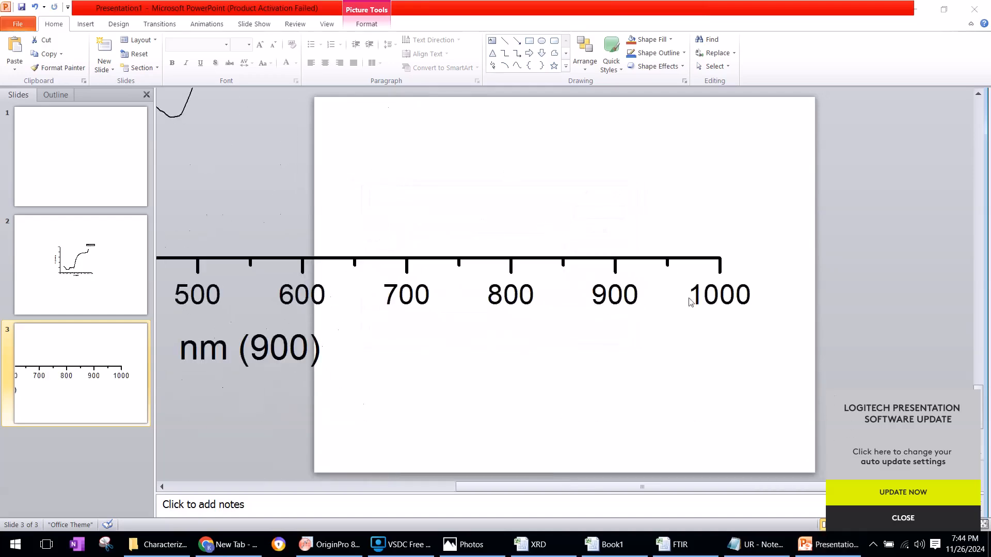
click(903, 518)
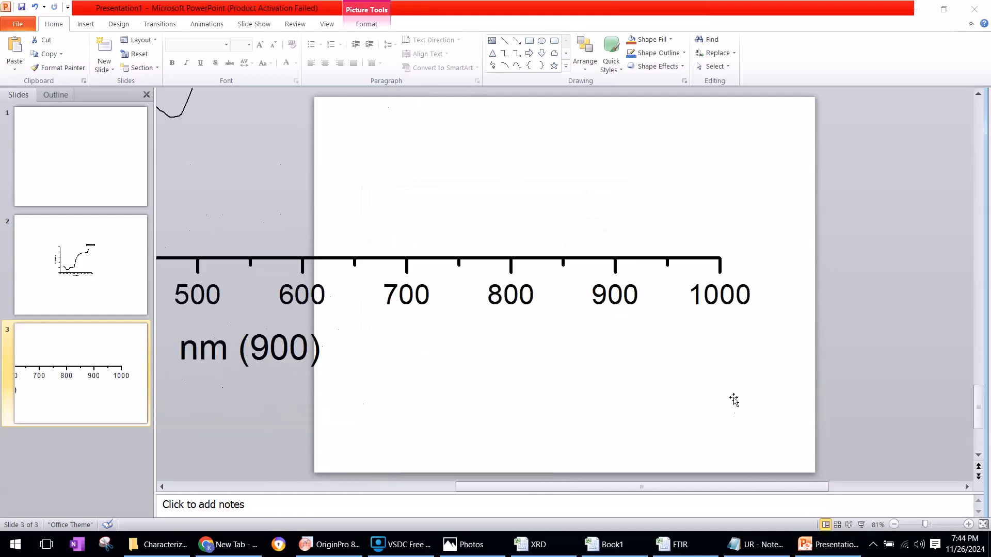
drag(938, 369, 679, 236)
drag(680, 287, 596, 203)
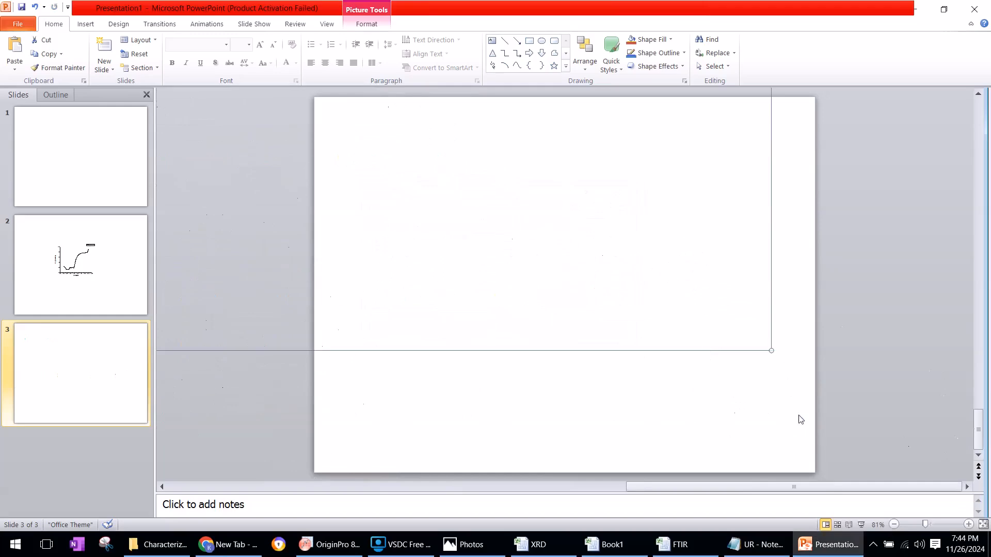
click(799, 417)
click(611, 200)
drag(745, 325, 508, 147)
drag(765, 395, 784, 415)
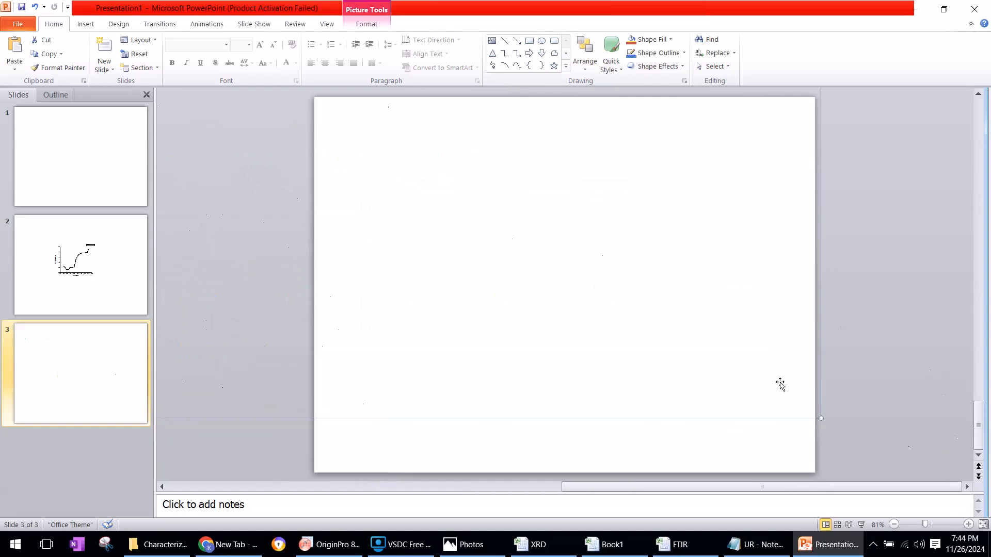
drag(637, 253, 519, 142)
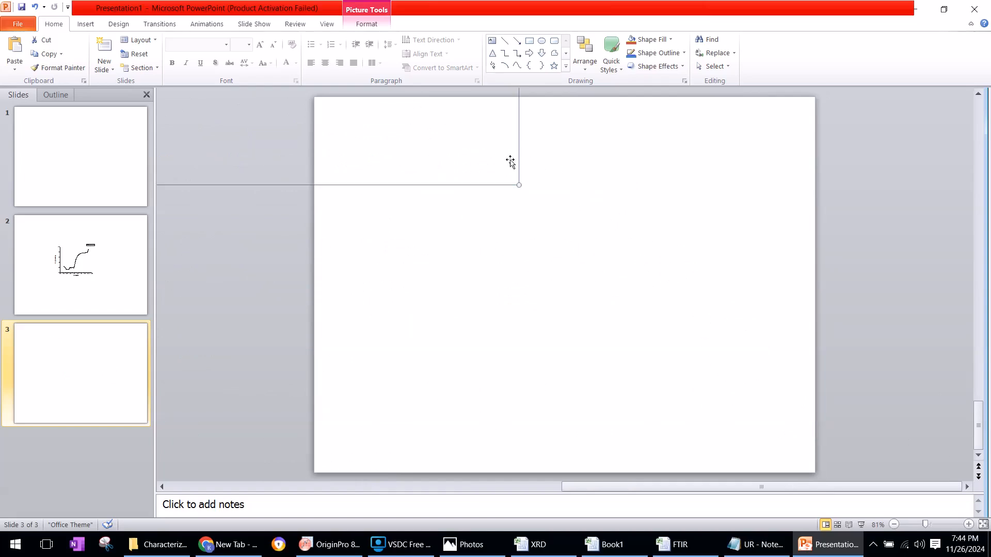
drag(458, 124, 757, 404)
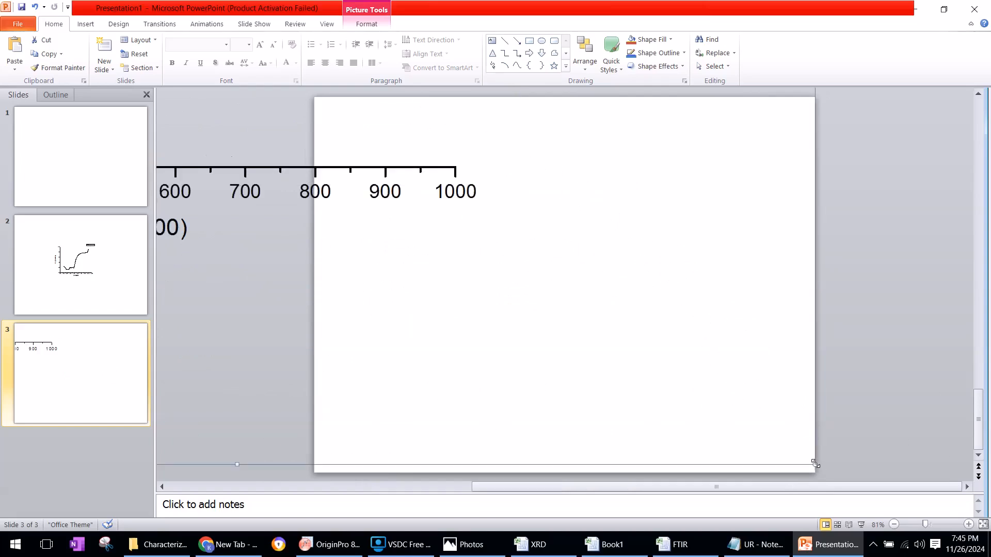
drag(530, 218, 500, 204)
drag(391, 160, 655, 369)
drag(740, 413, 402, 164)
drag(732, 458, 732, 459)
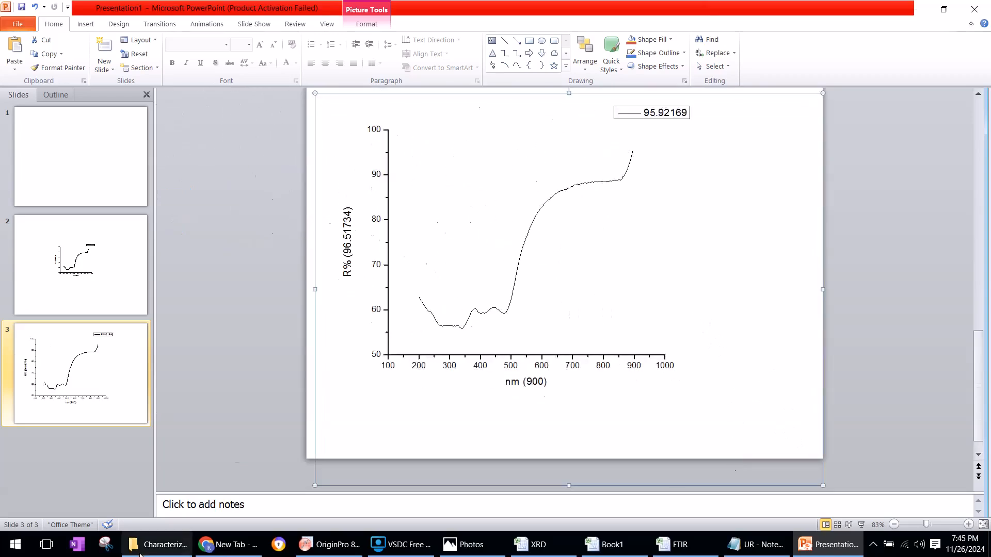
mouse_move(141, 552)
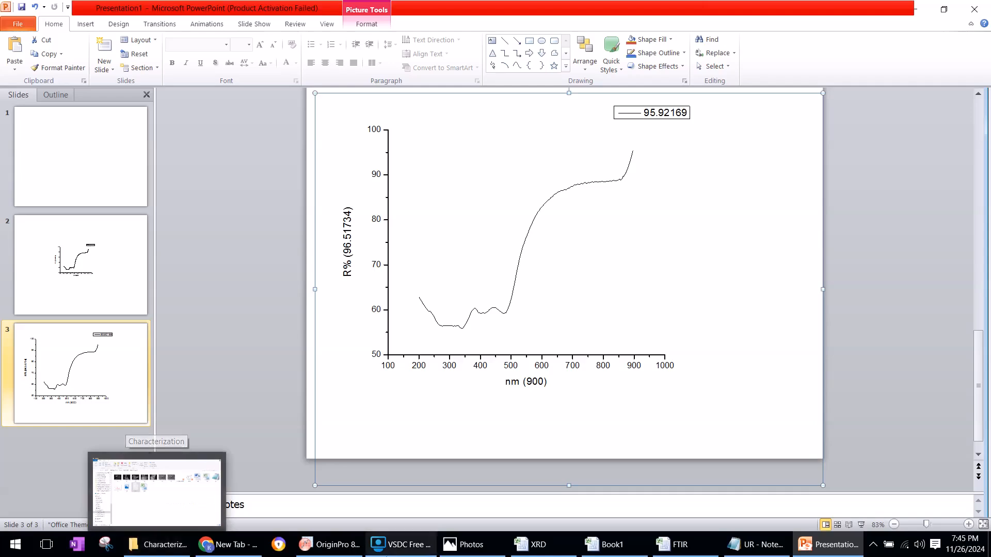
click(331, 544)
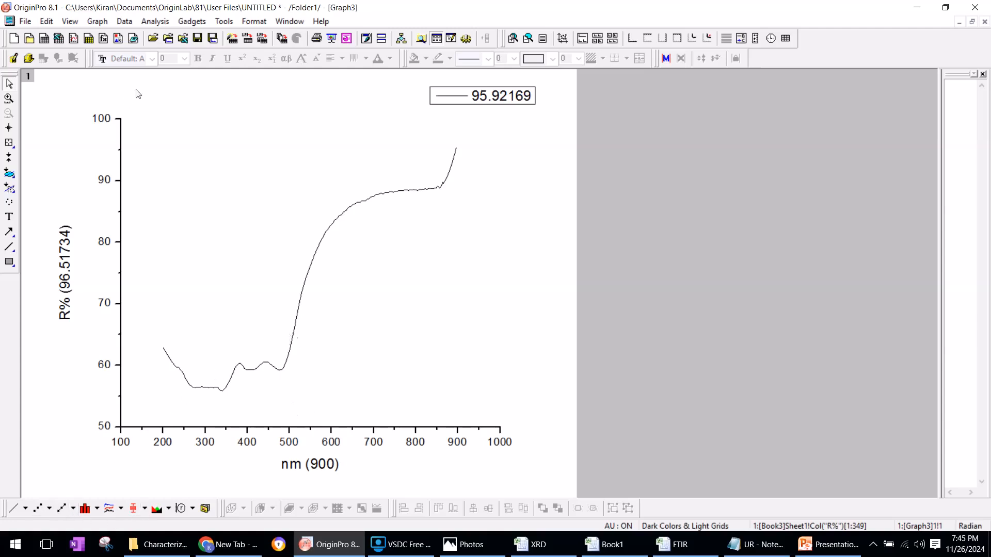
click(374, 195)
click(389, 278)
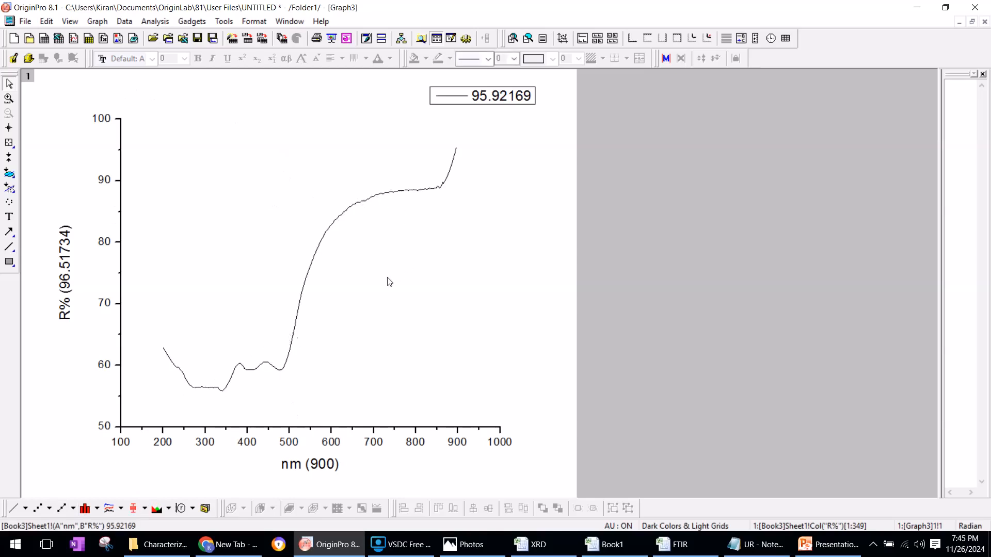
click(348, 214)
click(467, 545)
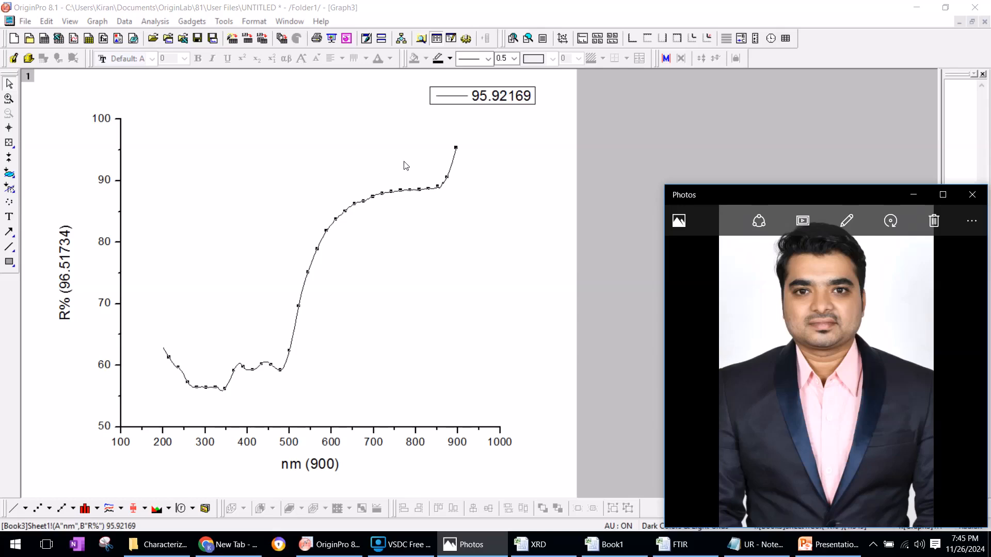
click(392, 545)
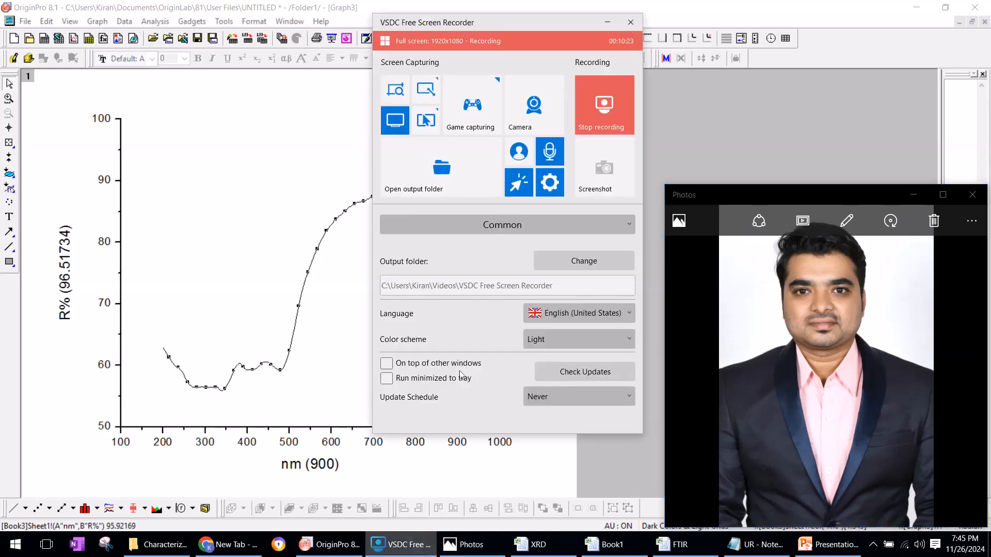